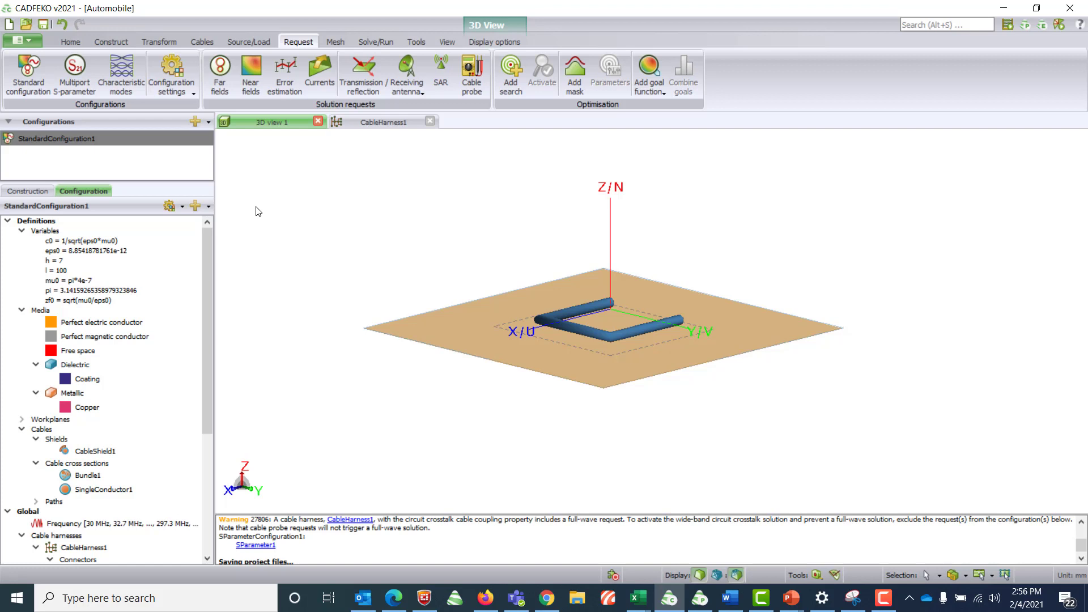
Set the variable h to 50e-3 and the variable l to 100e-3.
{"action": "double_click", "coordinate": [54, 260]}
{"action": "type", "text": "50"}
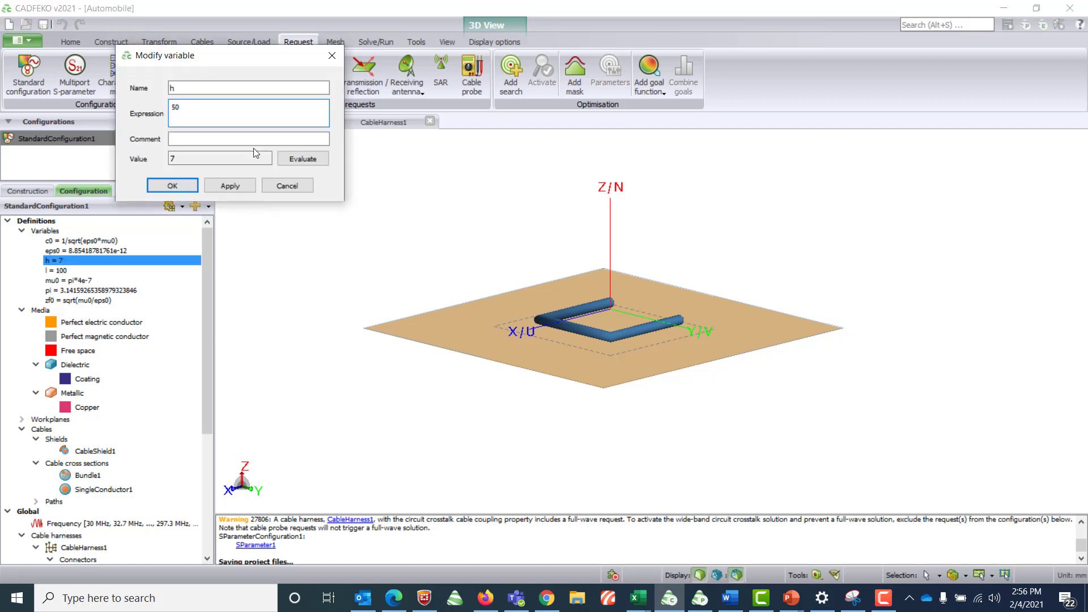
{"action": "type", "text": "e-3"}
{"action": "left_click", "coordinate": [172, 186]}
{"action": "double_click", "coordinate": [53, 270]}
{"action": "left_click", "coordinate": [211, 116]}
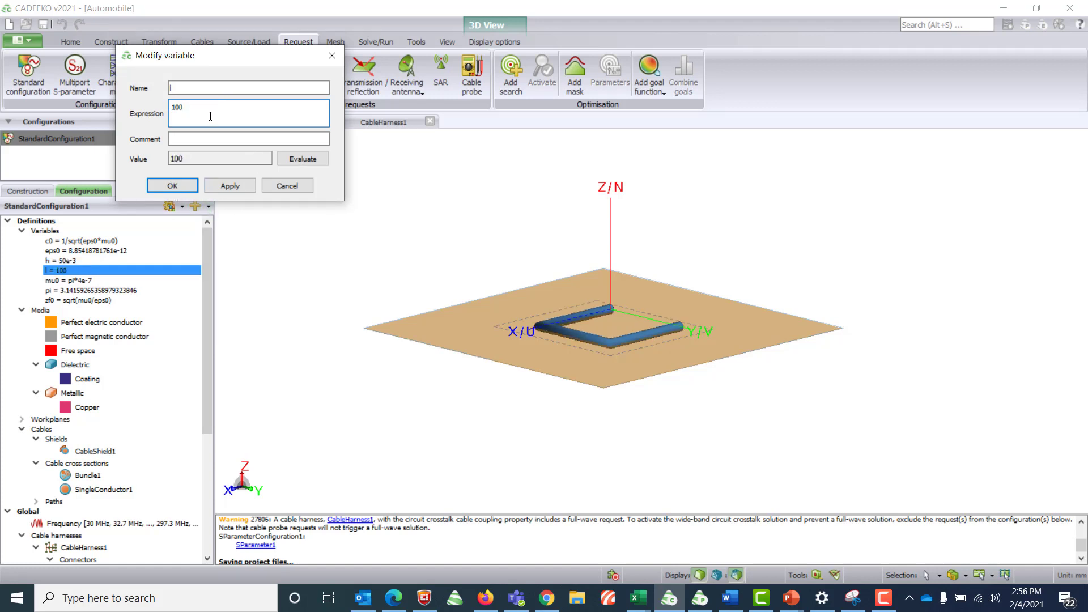
{"action": "type", "text": "e-3"}
{"action": "left_click", "coordinate": [173, 186]}
Change the model unit to metres.
{"action": "left_click", "coordinate": [70, 41]}
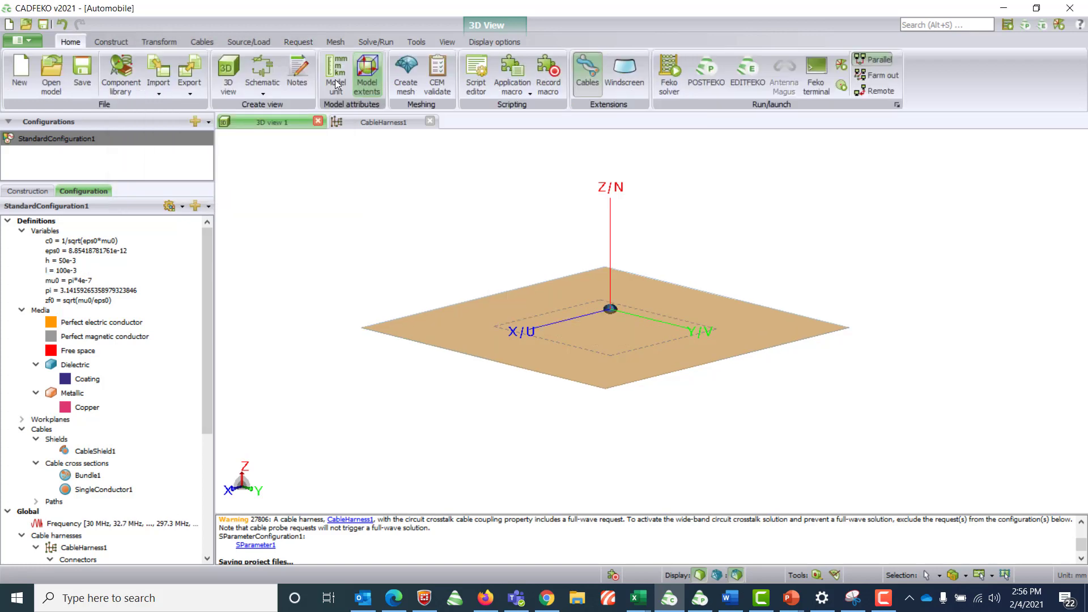
{"action": "left_click", "coordinate": [335, 80]}
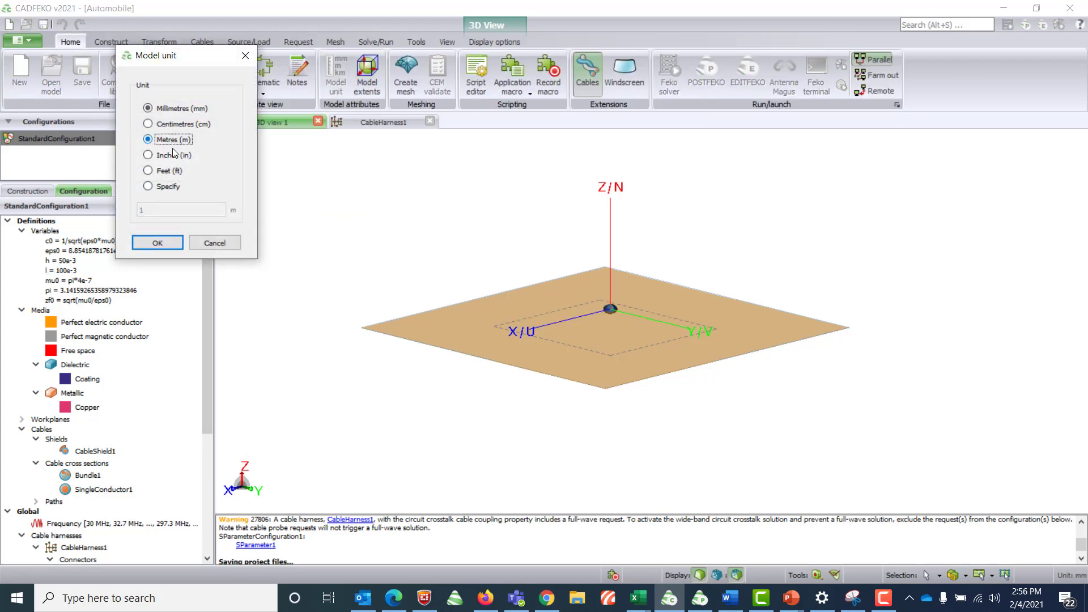
{"action": "left_click", "coordinate": [169, 141]}
{"action": "left_click", "coordinate": [158, 242]}
Delete the plane wave source PlaneWaveSource1 from the global sources.
{"action": "scroll", "coordinate": [111, 544], "scroll_direction": "down", "scroll_amount": 5}
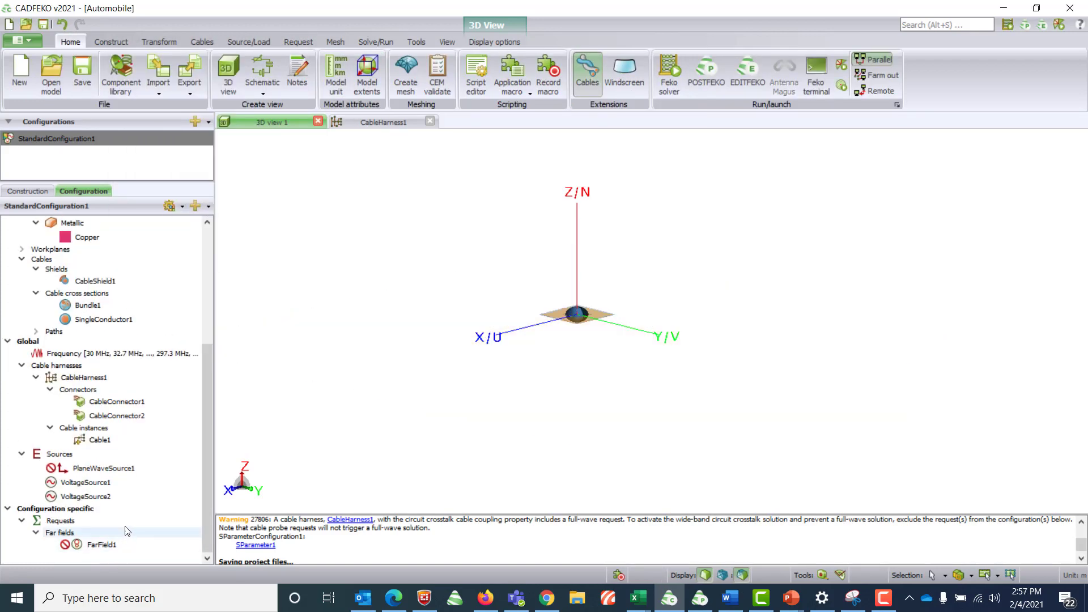
{"action": "left_click", "coordinate": [117, 468]}
{"action": "key", "text": "Delete"}
Set SingleConductor1's core radius to 2e-3 and its insulation thickness to 0.5e-3.
{"action": "double_click", "coordinate": [104, 333]}
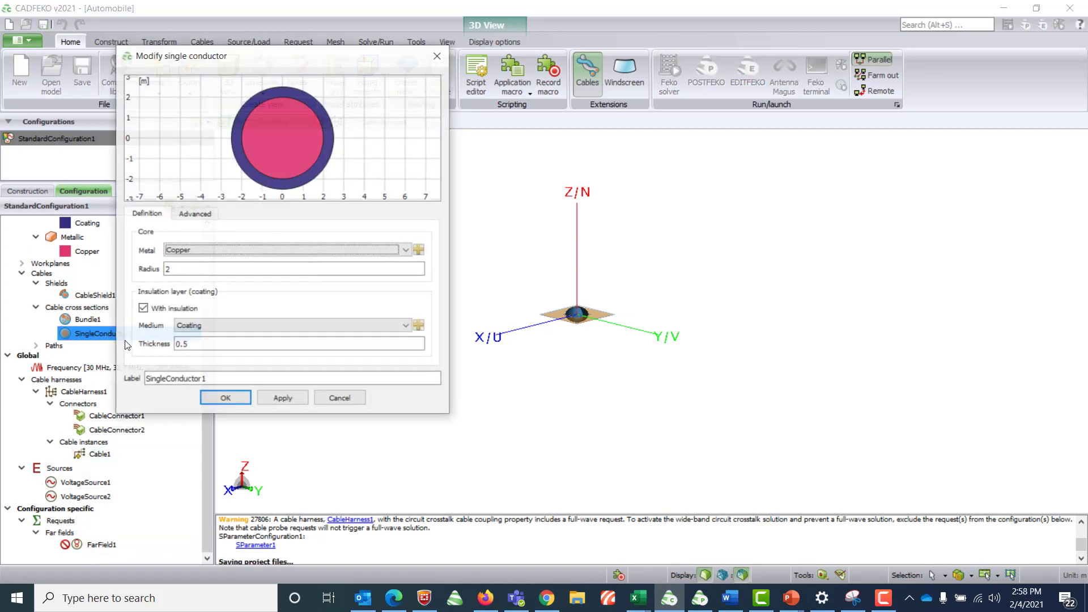
{"action": "left_click", "coordinate": [197, 344]}
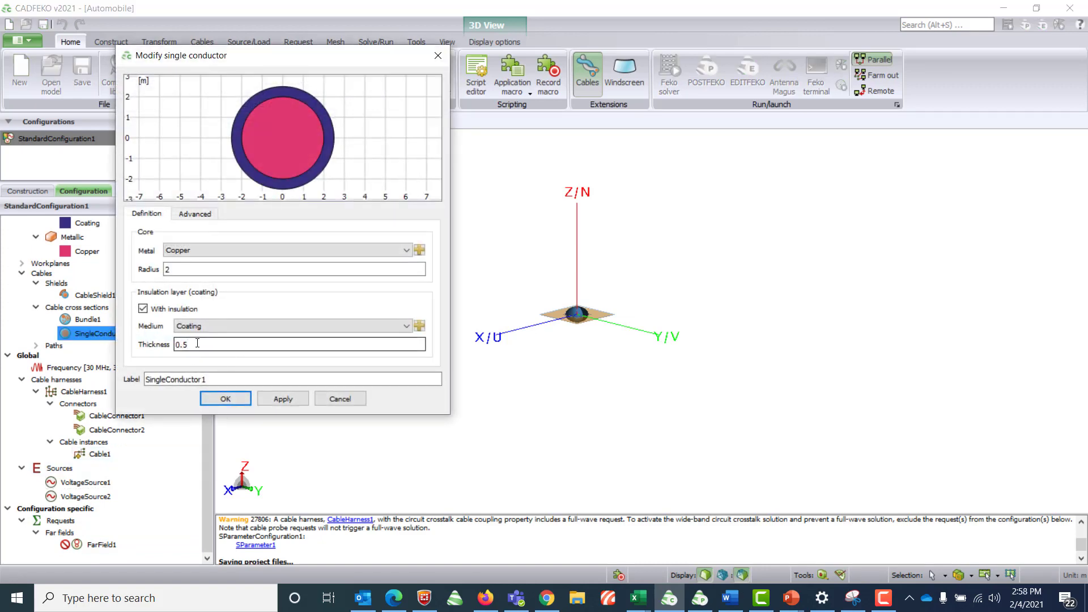
{"action": "type", "text": "e"}
{"action": "left_click", "coordinate": [247, 270]}
{"action": "type", "text": "e-3"}
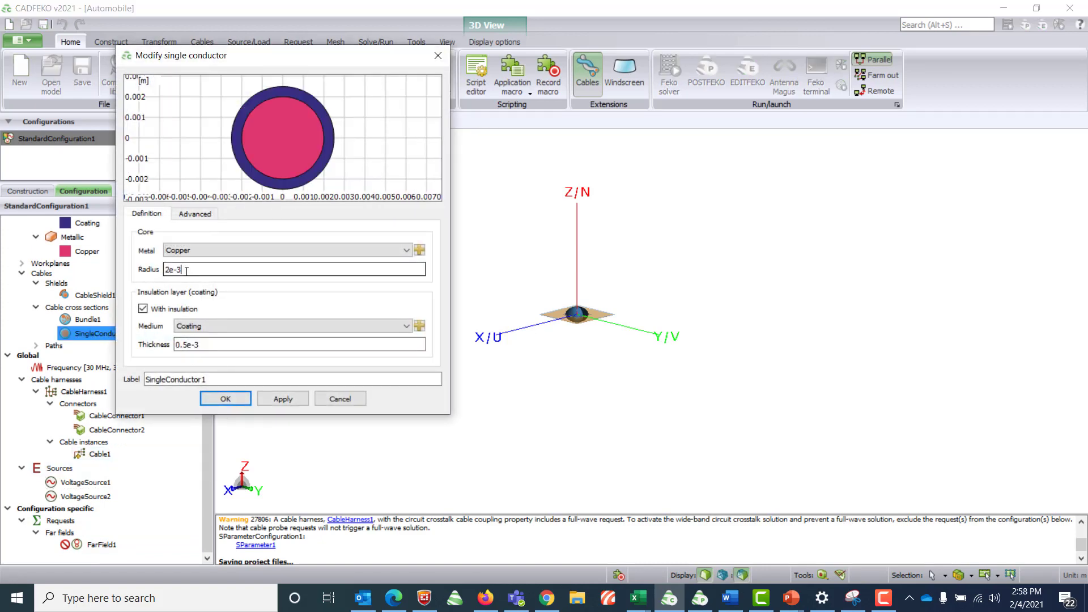
{"action": "left_click", "coordinate": [225, 398]}
Set the thickness of CableShield1 to 0.1e-3.
{"action": "double_click", "coordinate": [91, 295]}
{"action": "left_click", "coordinate": [192, 499]}
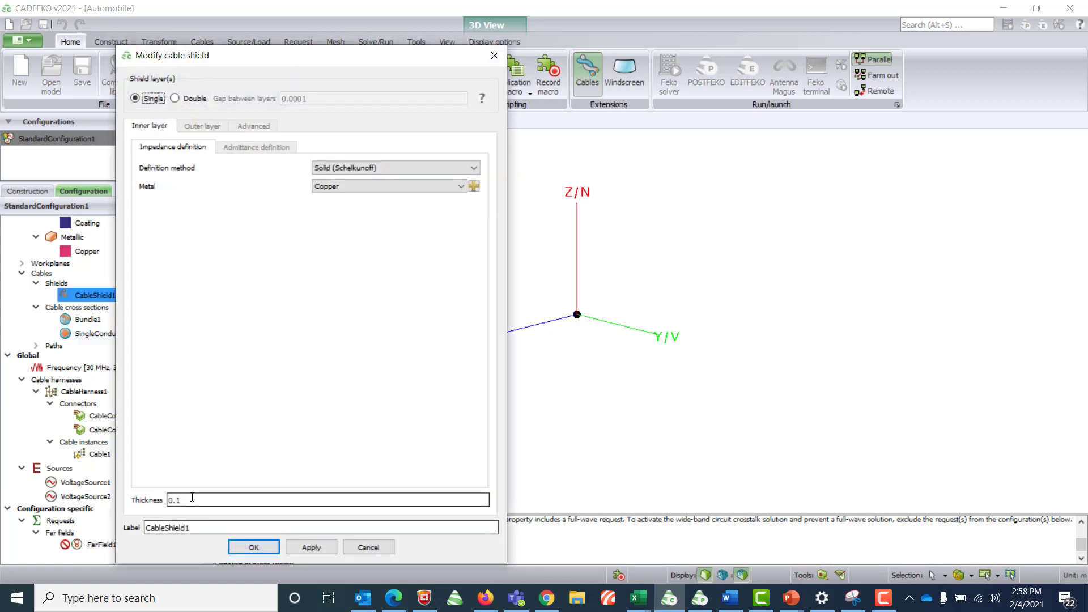
{"action": "type", "text": "e-3"}
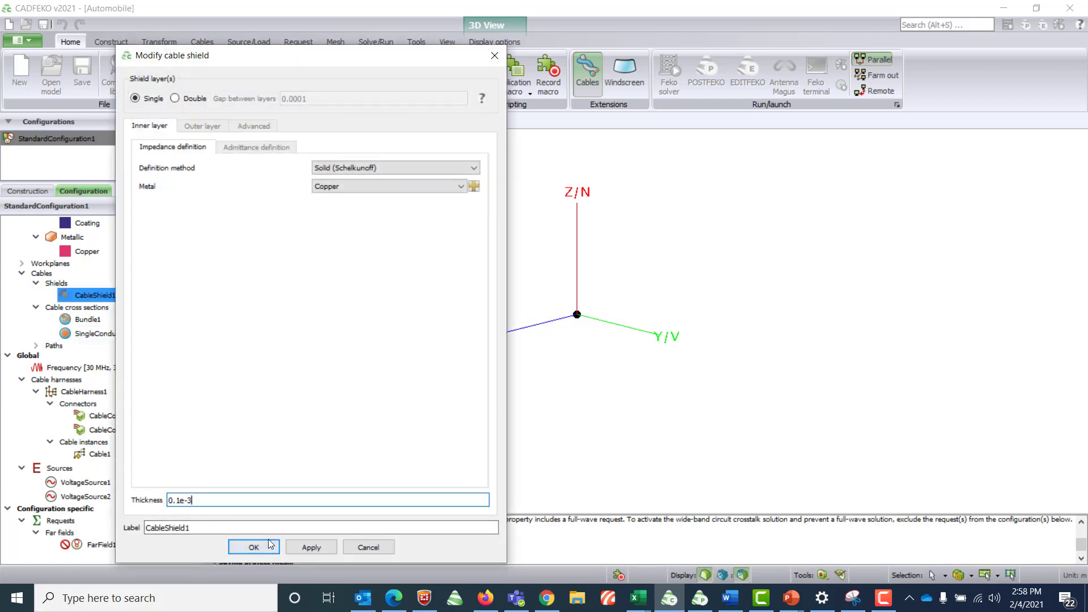
{"action": "left_click", "coordinate": [253, 547]}
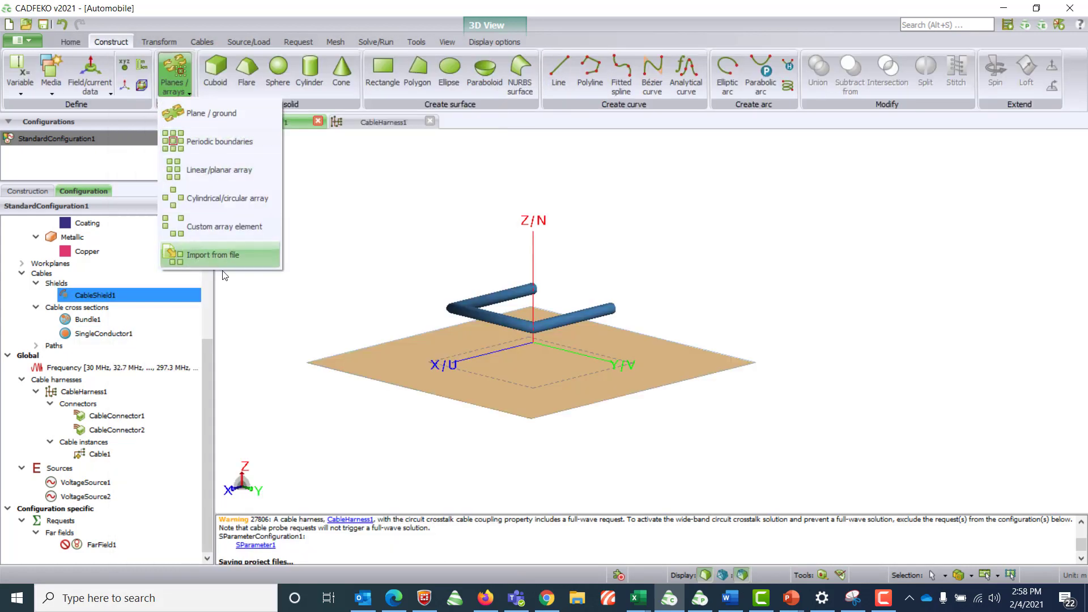
Remove the infinite ground plane from the model through the plane/ground definition.
{"action": "left_click", "coordinate": [199, 114]}
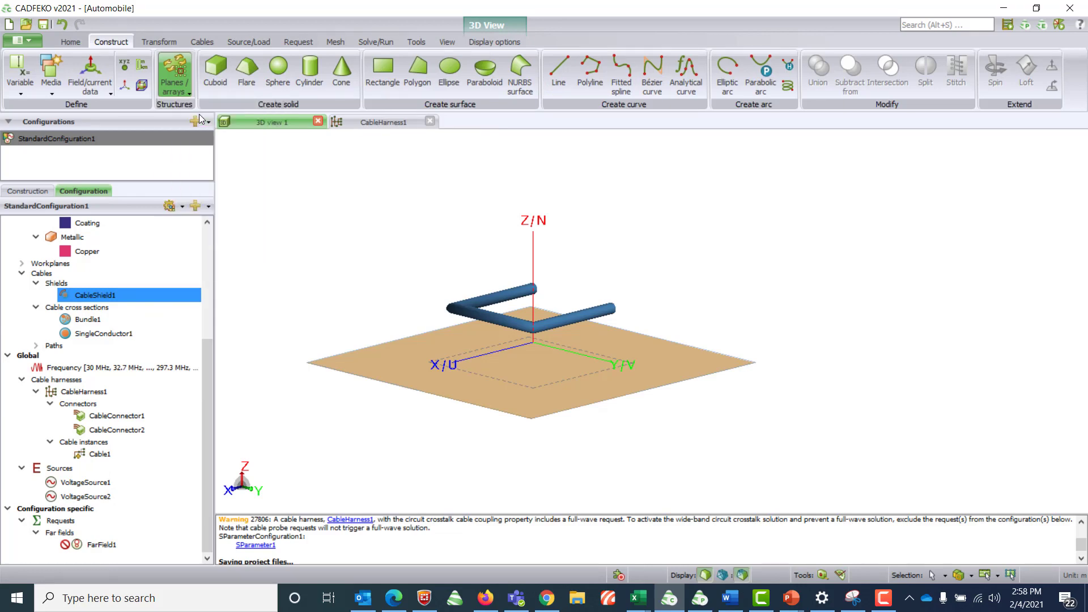
{"action": "left_click", "coordinate": [222, 404]}
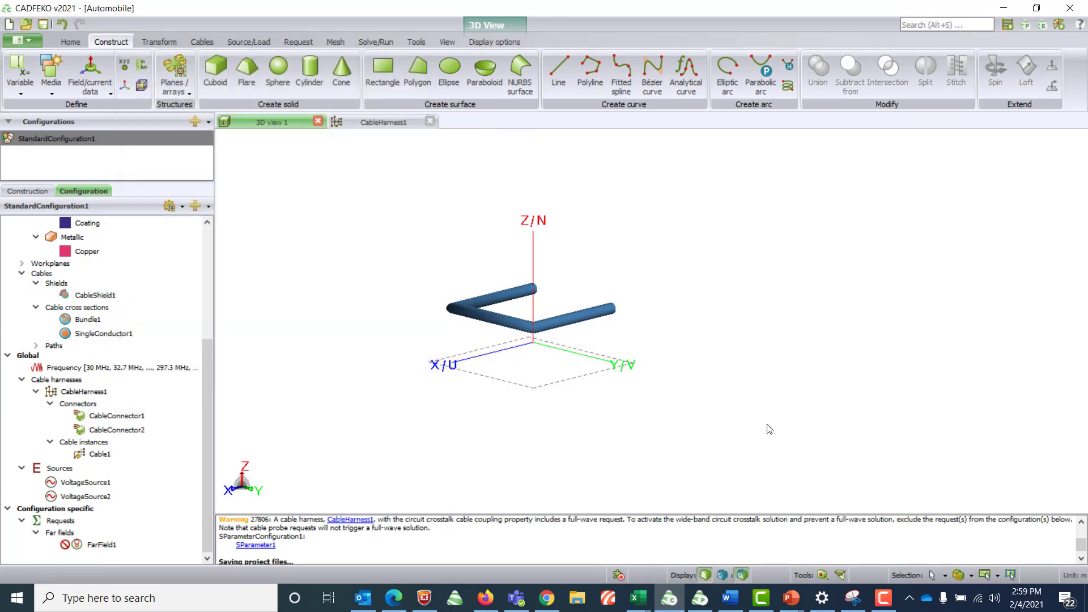
Set CableHarness1's cable coupling property to Irradiating in its solution settings.
{"action": "double_click", "coordinate": [84, 391]}
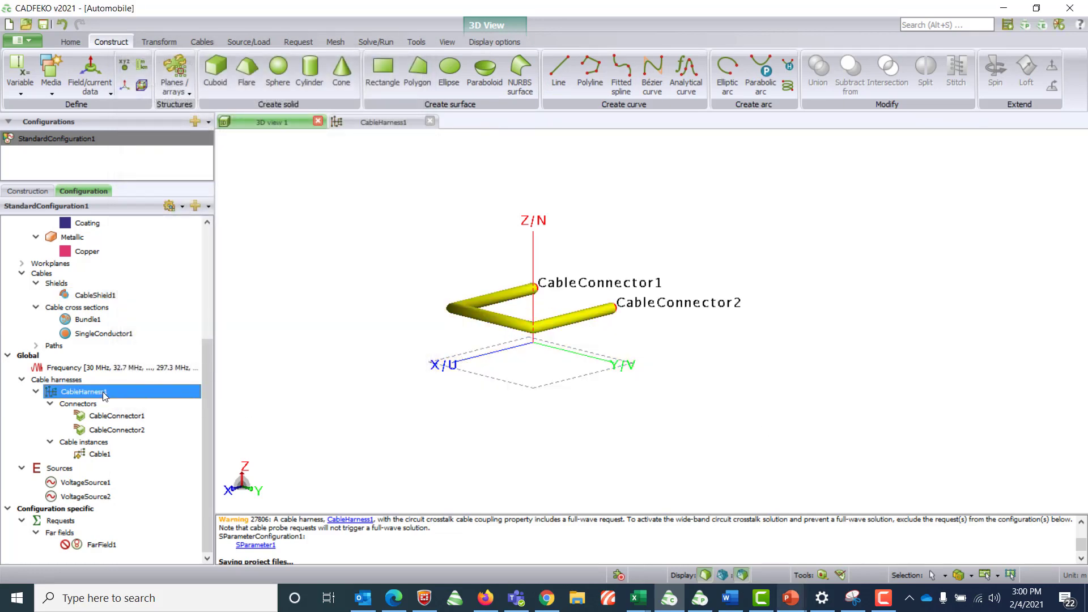
{"action": "left_click", "coordinate": [184, 82]}
{"action": "left_click", "coordinate": [165, 116]}
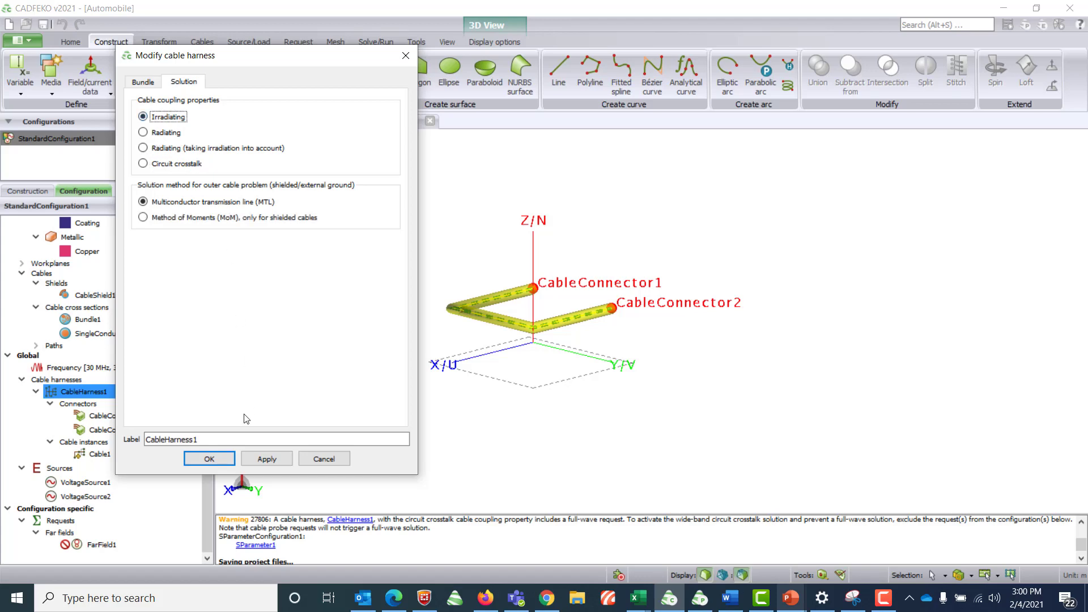
{"action": "left_click", "coordinate": [221, 460]}
Delete Port1 and Port2 from the CableHarness1 schematic.
{"action": "left_click", "coordinate": [386, 123]}
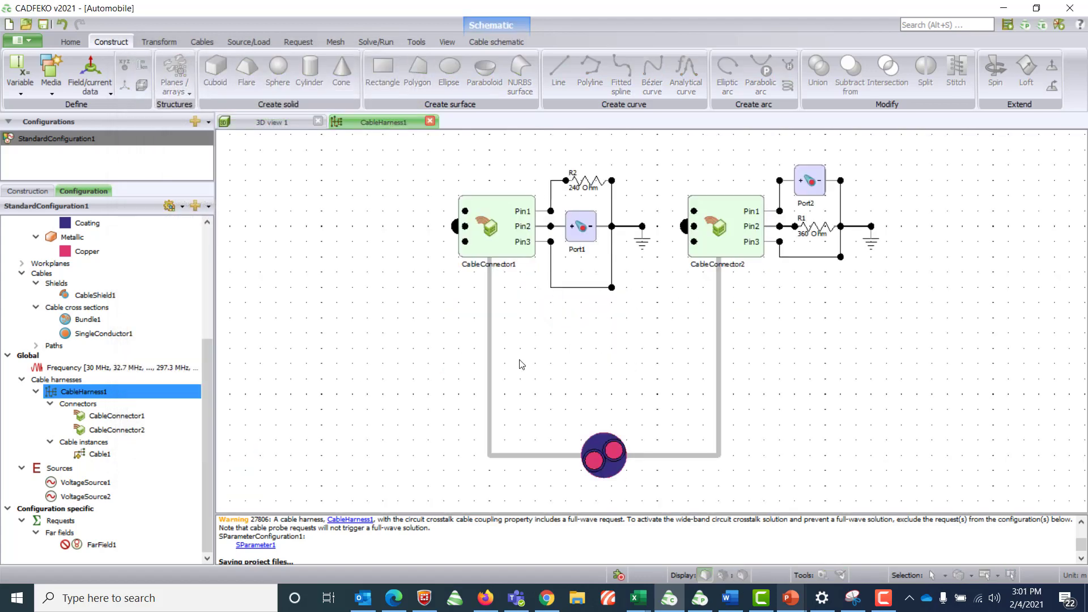
{"action": "left_click", "coordinate": [573, 231]}
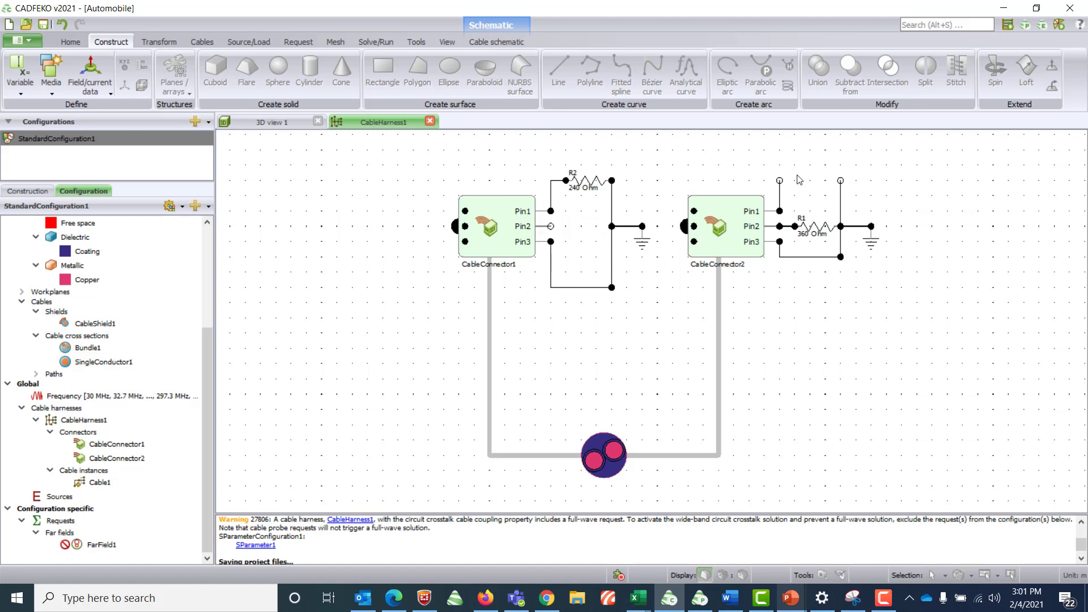
Add a 50 Ohm resistor between Pin2 of CableConnector1 and ground in the harness schematic.
{"action": "left_click", "coordinate": [496, 42]}
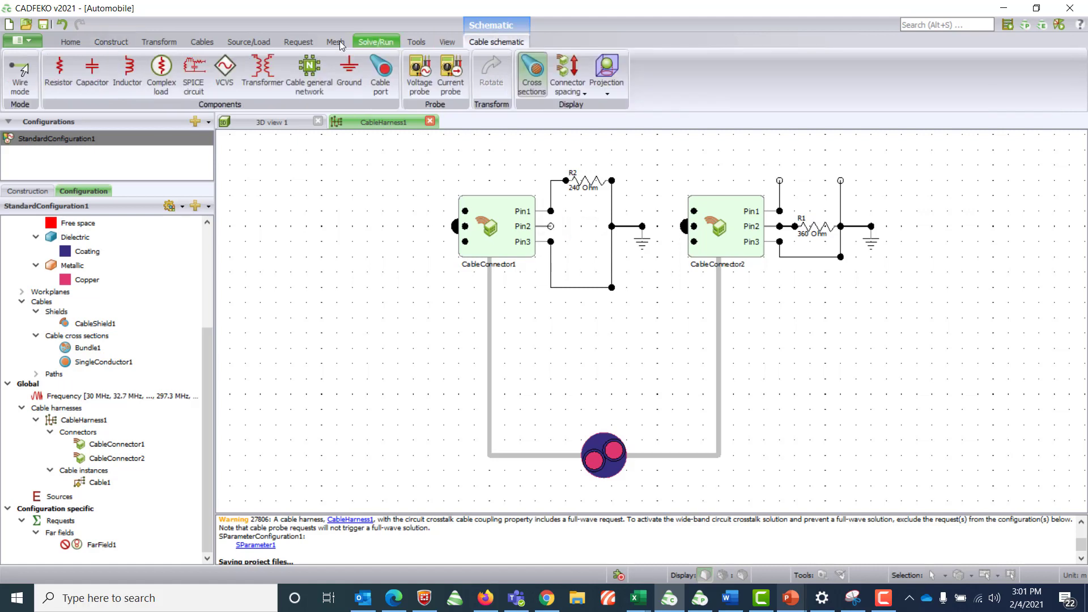
{"action": "left_click", "coordinate": [62, 85]}
{"action": "left_click", "coordinate": [680, 320]}
{"action": "left_click_drag", "start_coordinate": [680, 320], "coordinate": [592, 232]}
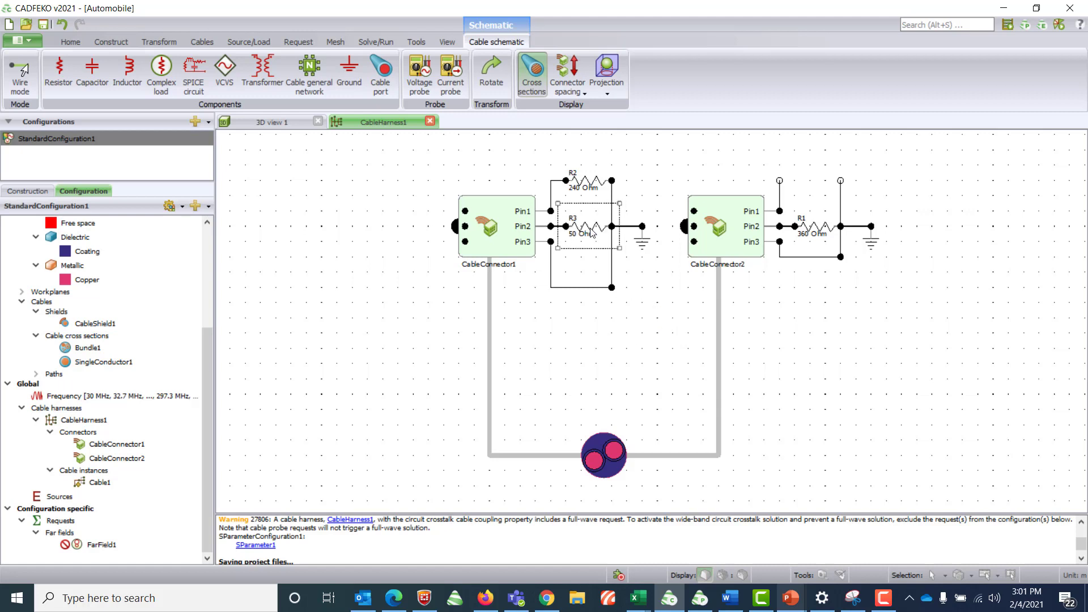
Add a resistor across the open terminals between Pin1 of CableConnector2 and ground.
{"action": "left_click", "coordinate": [59, 74]}
{"action": "left_click", "coordinate": [800, 194]}
{"action": "mouse_move", "coordinate": [800, 195]}
{"action": "left_mouse_down"}
{"action": "mouse_move", "coordinate": [795, 182]}
{"action": "mouse_move", "coordinate": [781, 191]}
{"action": "left_mouse_up"}
{"action": "left_click", "coordinate": [828, 193]}
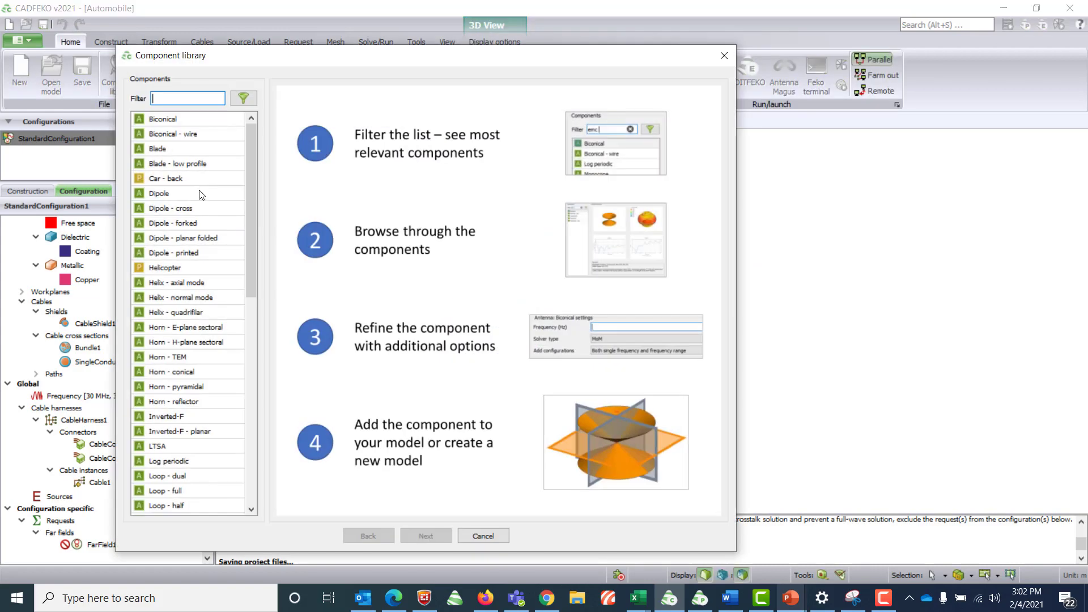
Add the Car - back platform from the component library to the model.
{"action": "left_click", "coordinate": [186, 179]}
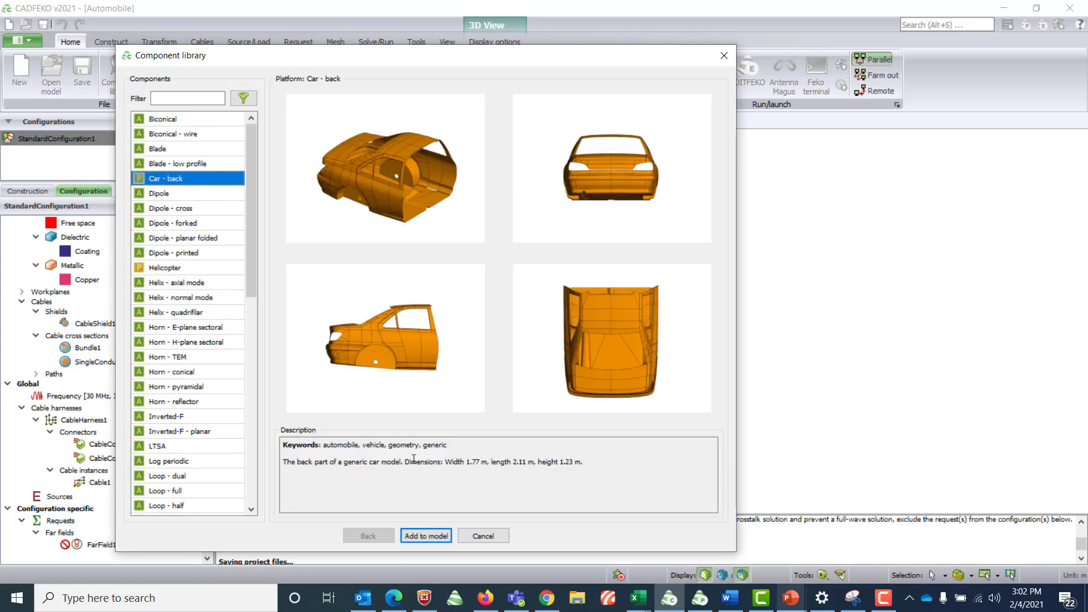
{"action": "left_click", "coordinate": [424, 535]}
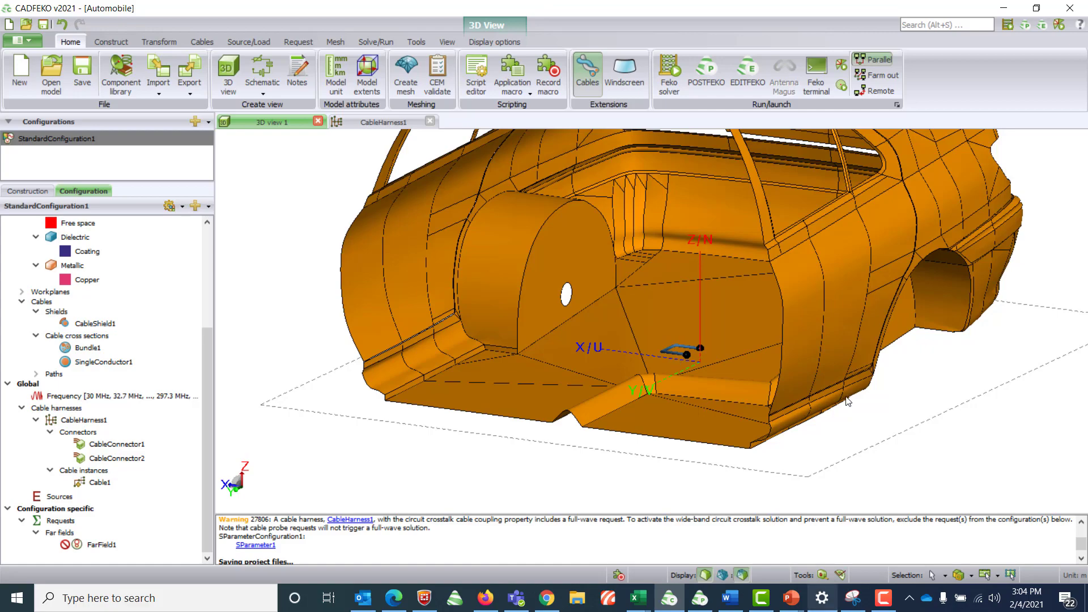
Add the Tag - wire antenna from the component library with frequency 125e6 Hz, the MoM solver and a single frequency configuration.
{"action": "left_click_drag", "start_coordinate": [916, 395], "coordinate": [680, 391]}
{"action": "scroll", "coordinate": [802, 257], "scroll_direction": "down", "scroll_amount": 4}
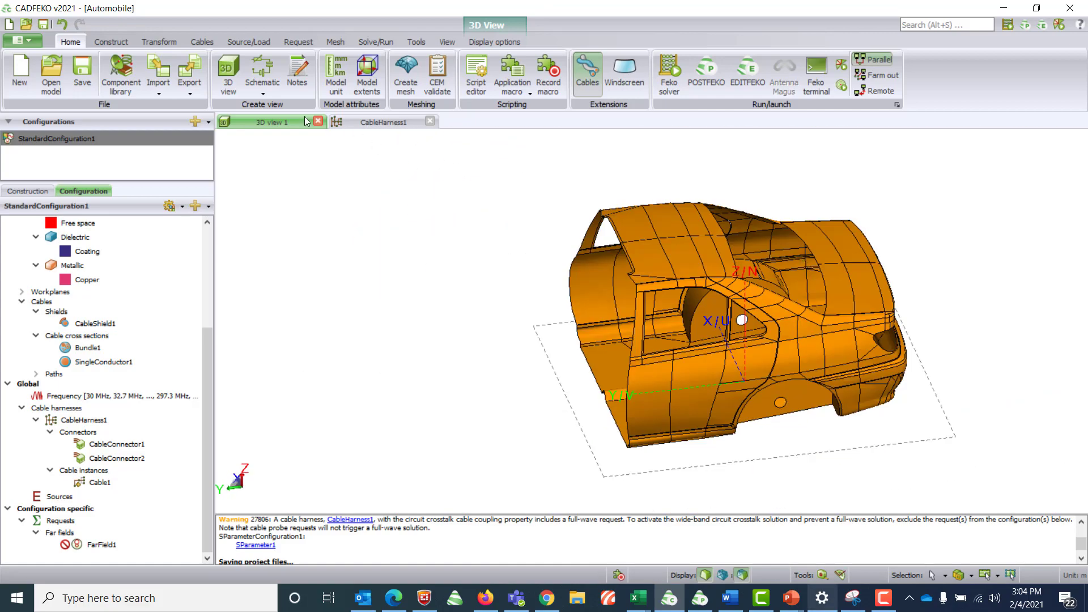
{"action": "left_click", "coordinate": [121, 74]}
{"action": "scroll", "coordinate": [155, 380], "scroll_direction": "down", "scroll_amount": 15}
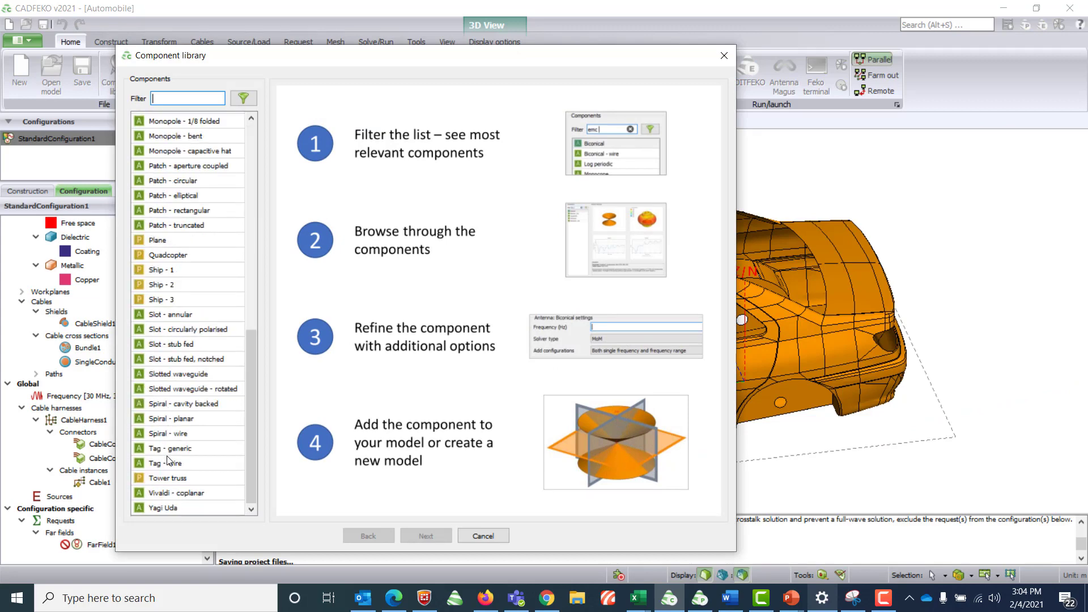
{"action": "left_click", "coordinate": [166, 464]}
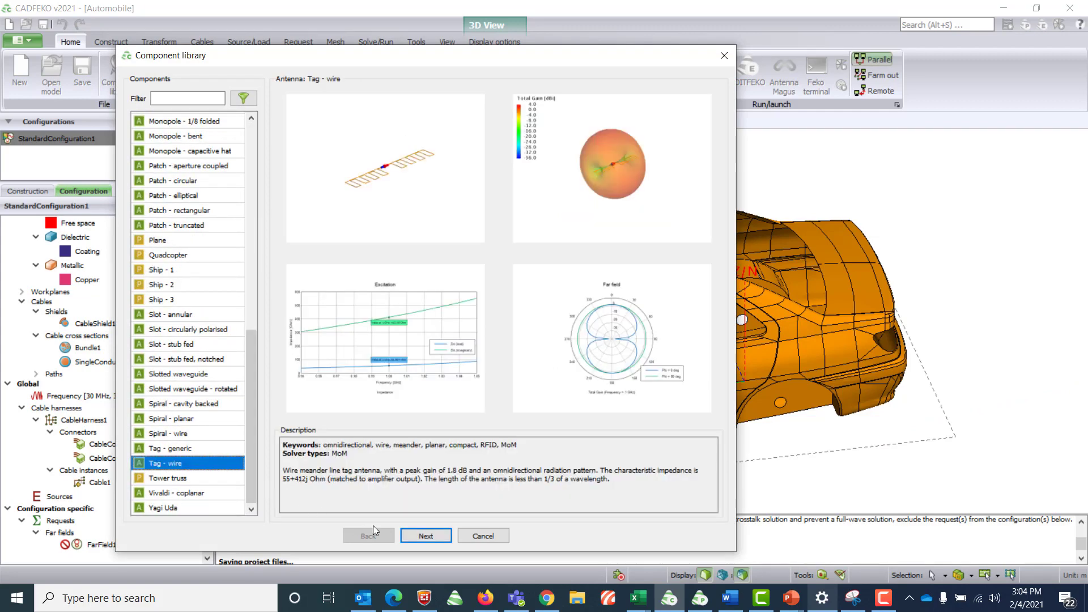
{"action": "left_click", "coordinate": [426, 536]}
{"action": "type", "text": "125e6"}
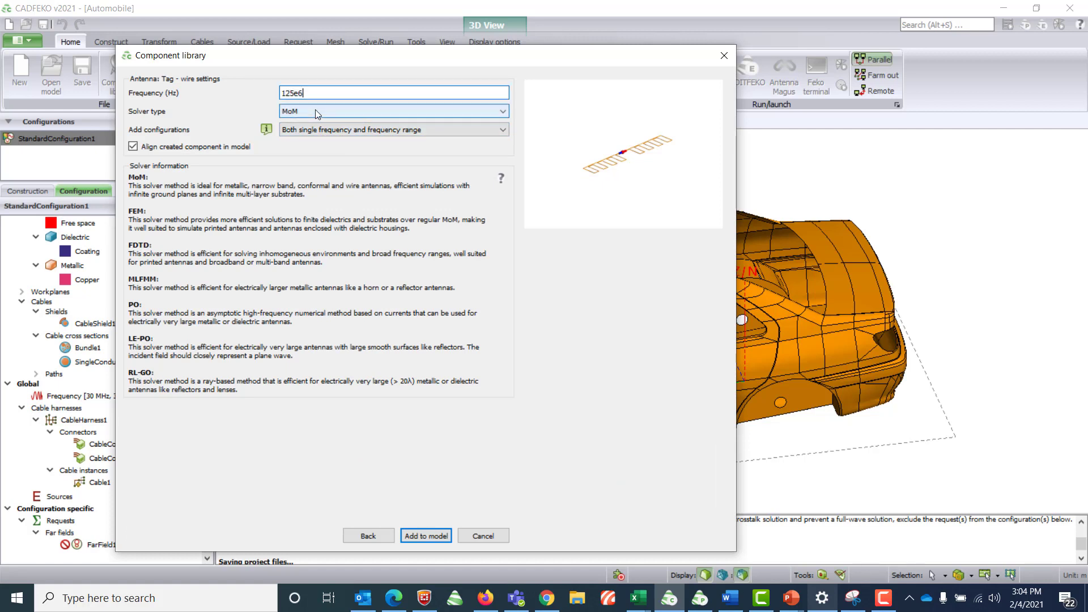
{"action": "left_click", "coordinate": [417, 535]}
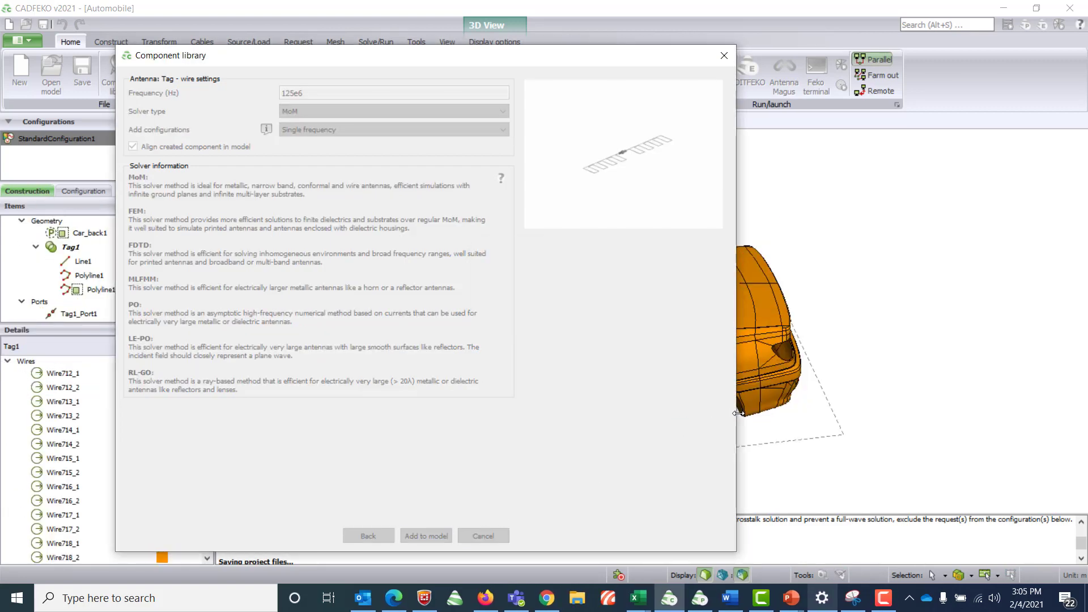
Translate the Tag1 antenna from the origin to U 0, V -0.4, N 0.9 on the car.
{"action": "scroll", "coordinate": [633, 305], "scroll_direction": "up", "scroll_amount": 5}
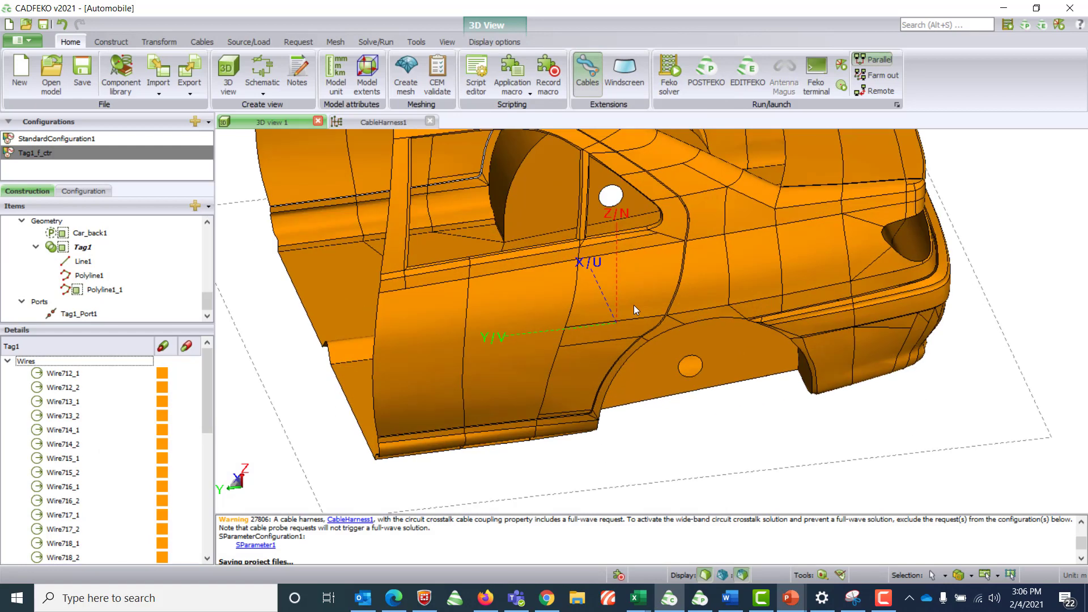
{"action": "scroll", "coordinate": [645, 175], "scroll_direction": "down", "scroll_amount": 3}
{"action": "left_click_drag", "start_coordinate": [642, 380], "coordinate": [652, 558]}
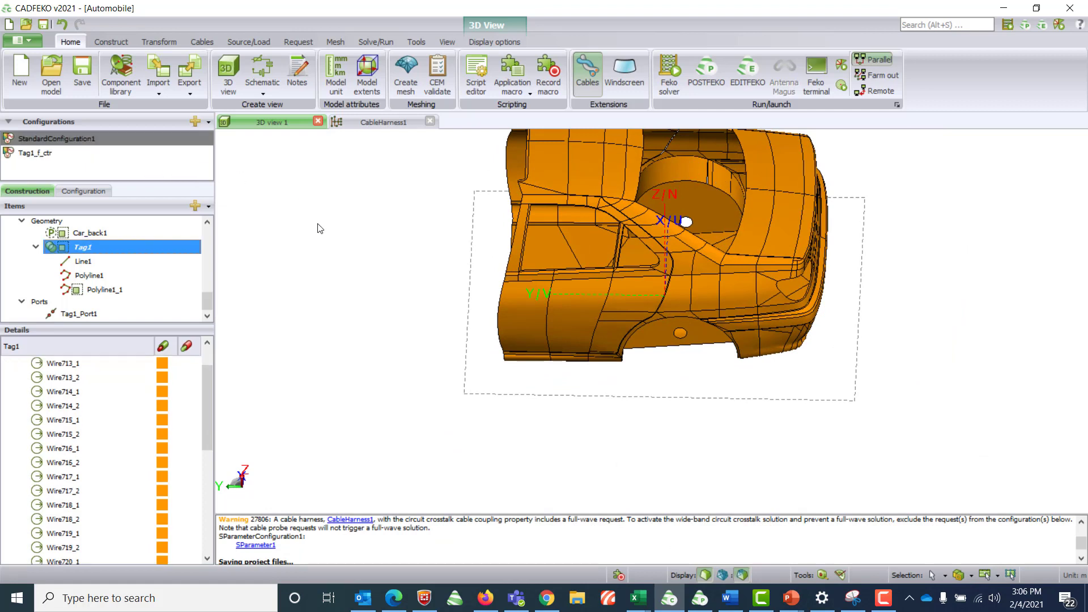
{"action": "left_click", "coordinate": [155, 247]}
{"action": "key", "text": "ctrl+t"}
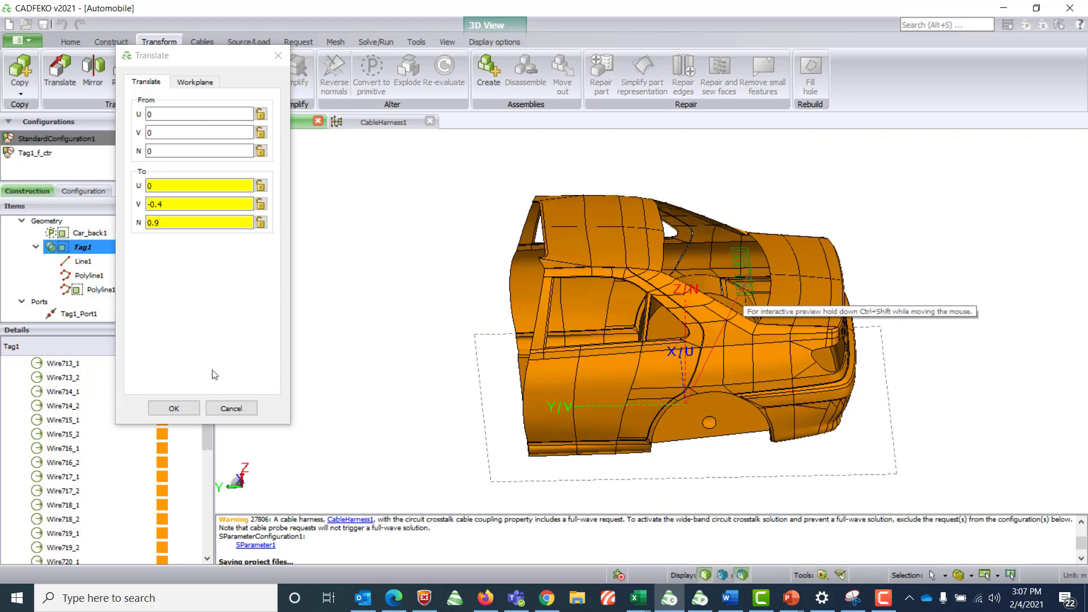
{"action": "left_click", "coordinate": [173, 409]}
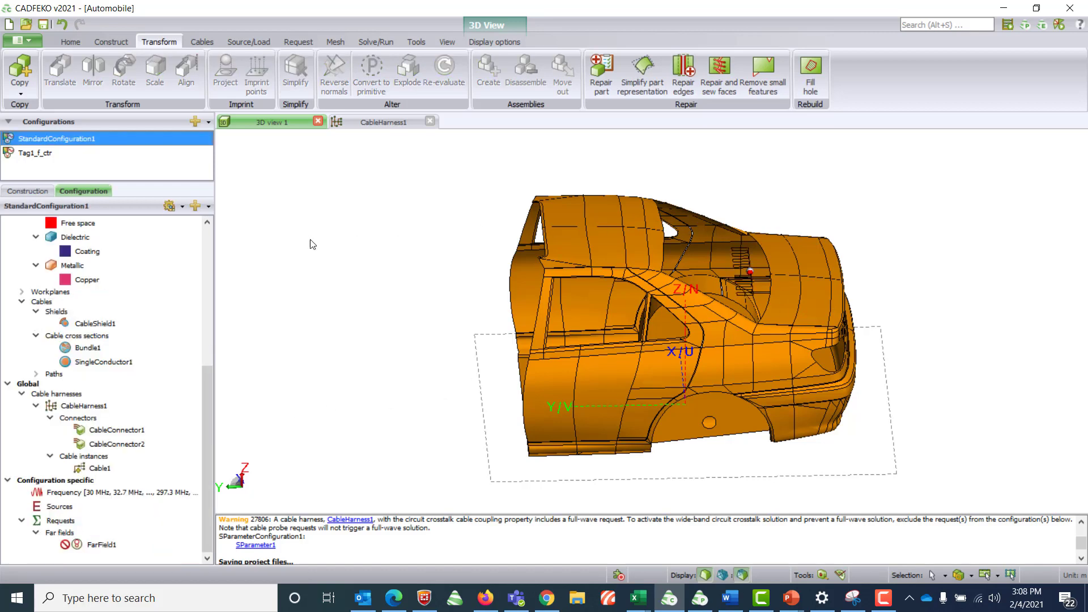
Delete the Tag1_f_ctr configuration.
{"action": "left_click", "coordinate": [59, 153]}
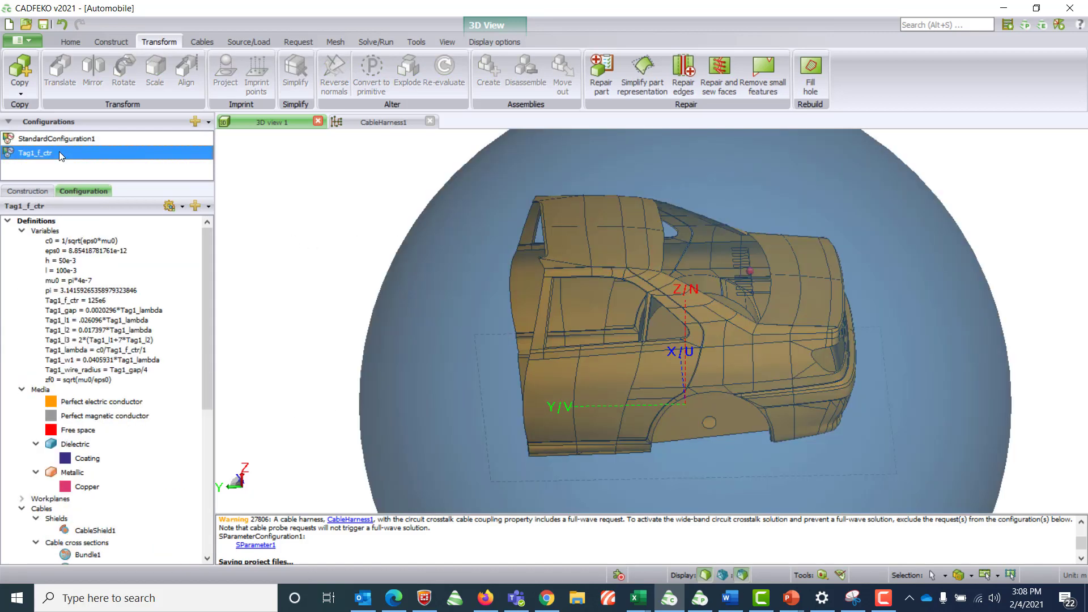
{"action": "key", "text": "Delete"}
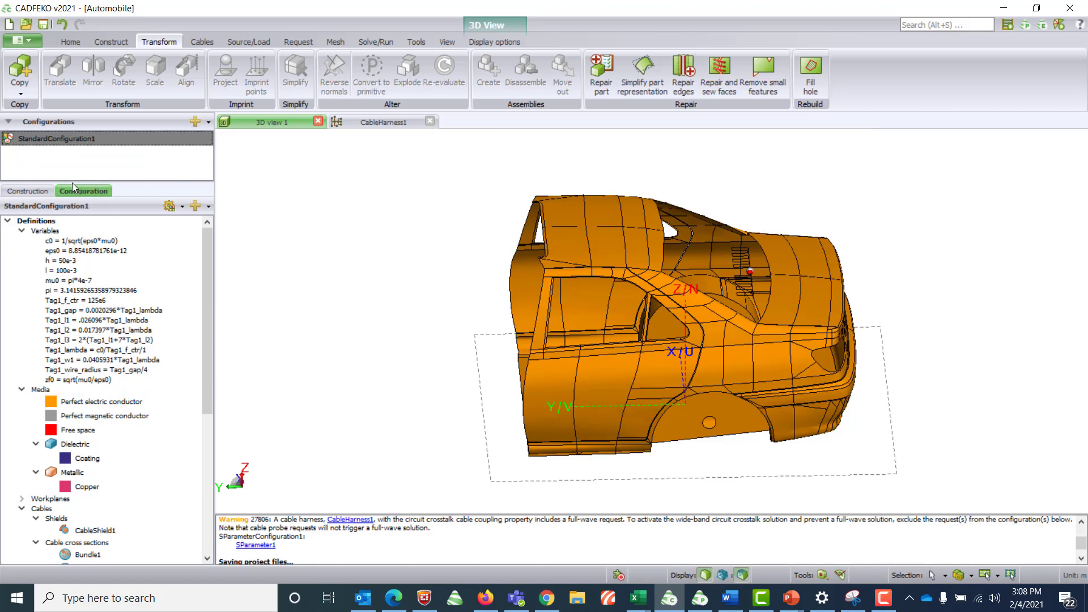
Add a voltage source of 1 V, phase 0 degrees and 50 Ohm reference impedance on Tag1_Port1 in StandardConfiguration1.
{"action": "scroll", "coordinate": [74, 408], "scroll_direction": "down", "scroll_amount": 5}
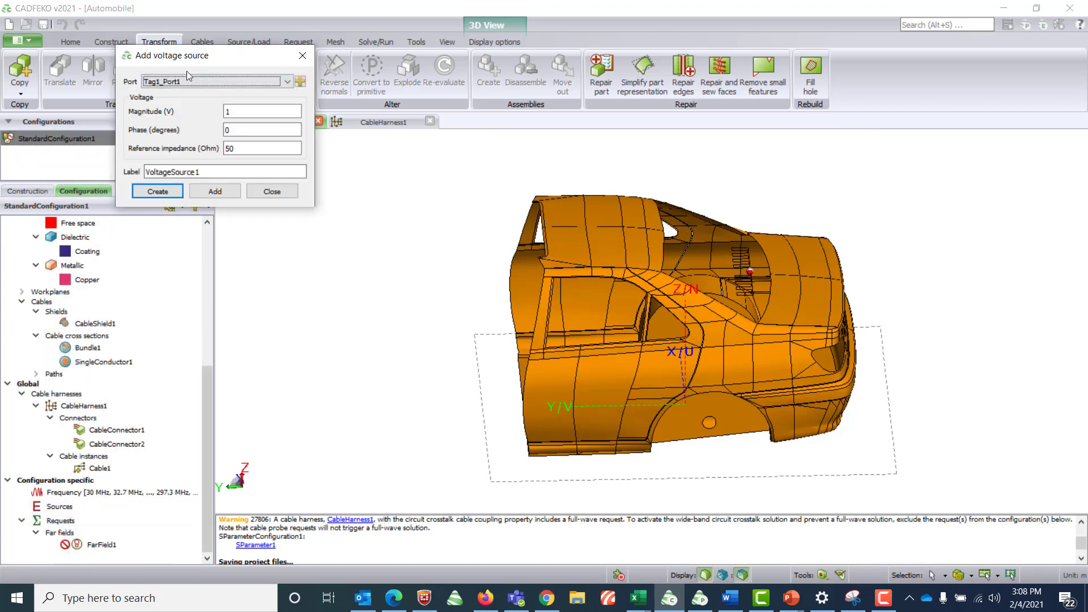
{"action": "left_click", "coordinate": [159, 190]}
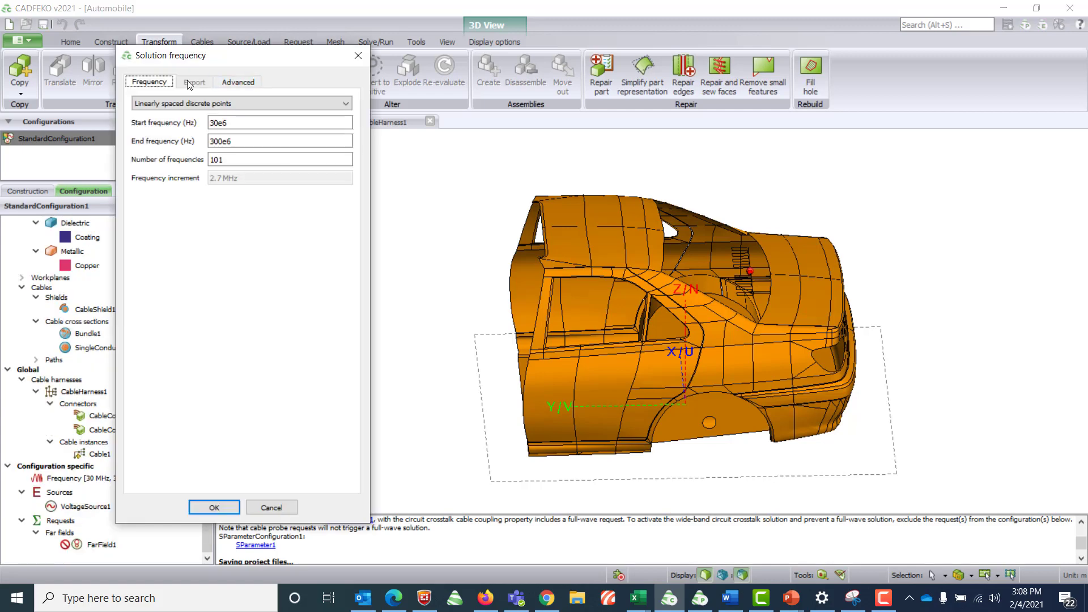
Set the StandardConfiguration1 solution frequency to a single frequency of 125e6 Hz.
{"action": "left_click", "coordinate": [195, 103]}
{"action": "left_click", "coordinate": [194, 114]}
{"action": "left_click", "coordinate": [198, 122]}
{"action": "key", "text": "BackSpace"}
{"action": "key", "text": "BackSpace"}
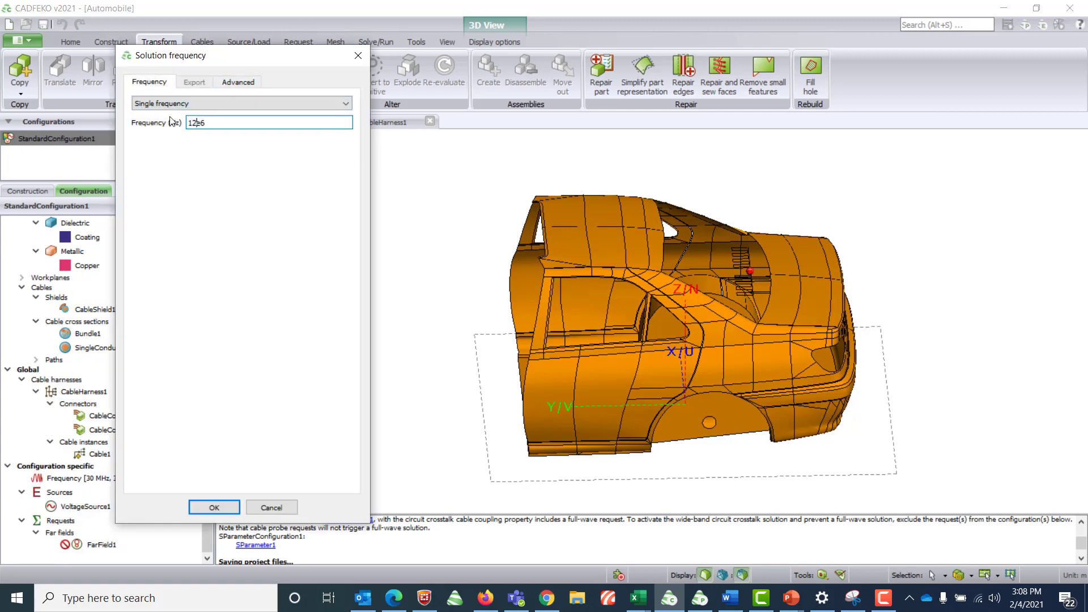
{"action": "type", "text": "125"}
{"action": "left_click", "coordinate": [214, 507]}
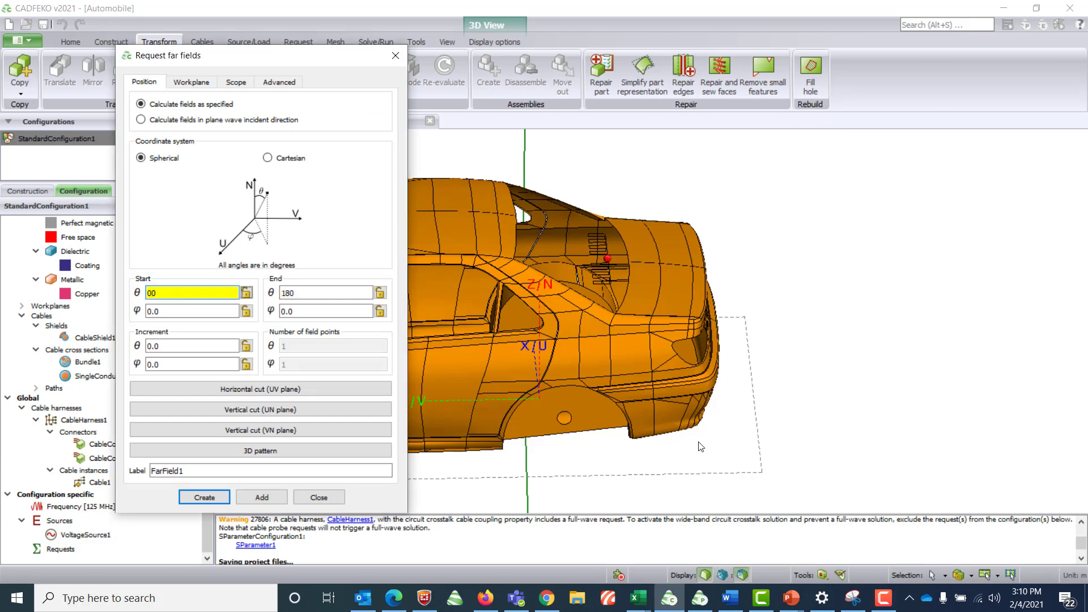
Create a spherical far field request with theta from -90 to 90, phi from 0 to 180 and 5 degree increments for both angles.
{"action": "type", "text": "0"}
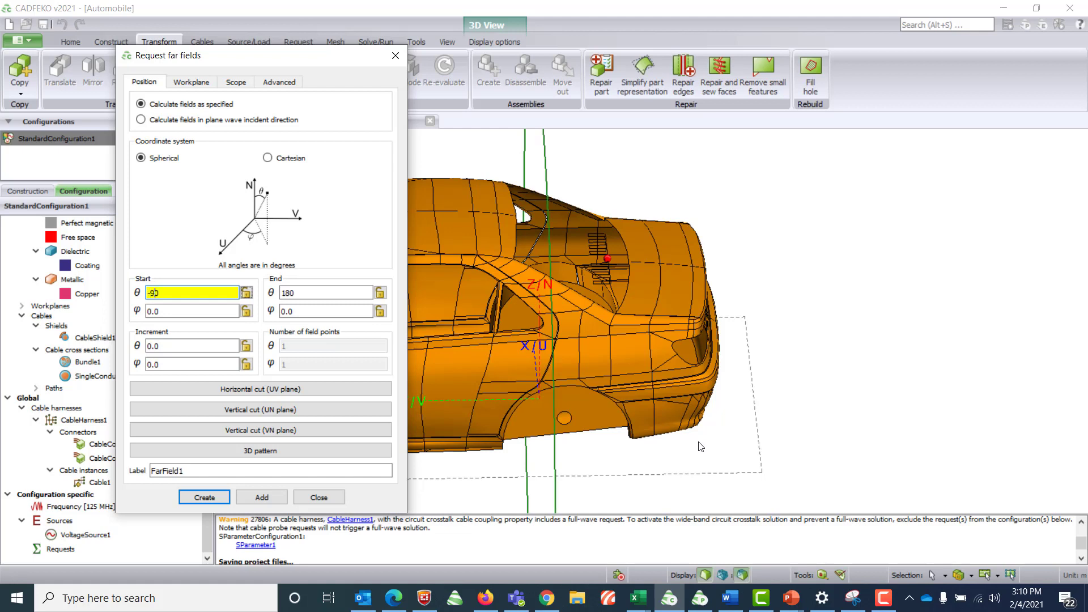
{"action": "double_click", "coordinate": [346, 293]}
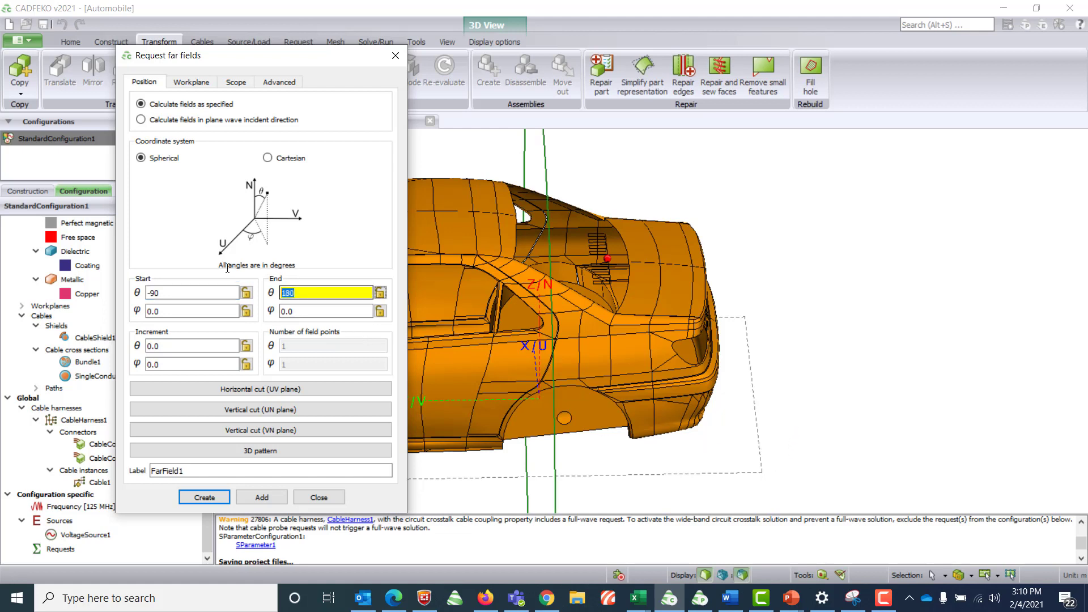
{"action": "type", "text": "90"}
{"action": "double_click", "coordinate": [309, 312]}
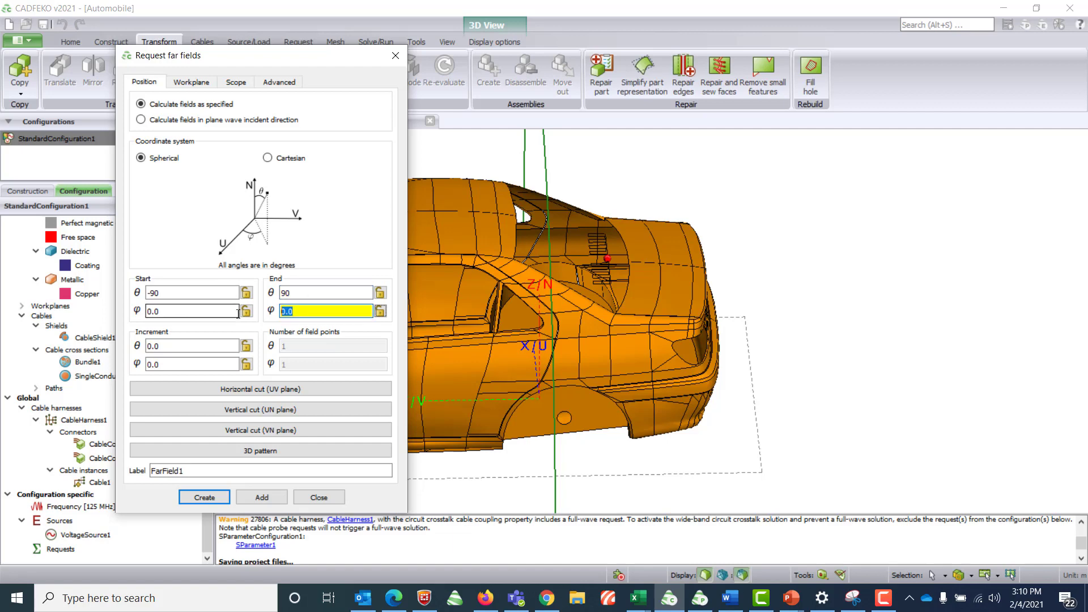
{"action": "type", "text": "180"}
{"action": "double_click", "coordinate": [202, 344]}
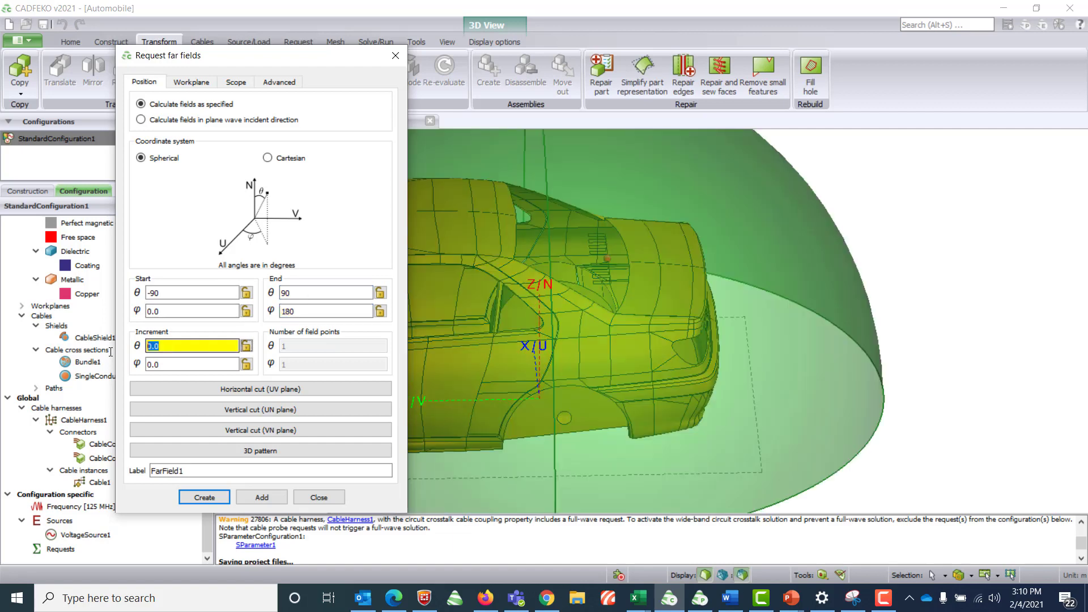
{"action": "type", "text": "5"}
{"action": "left_click", "coordinate": [170, 364]}
{"action": "double_click", "coordinate": [170, 364]}
{"action": "type", "text": "5"}
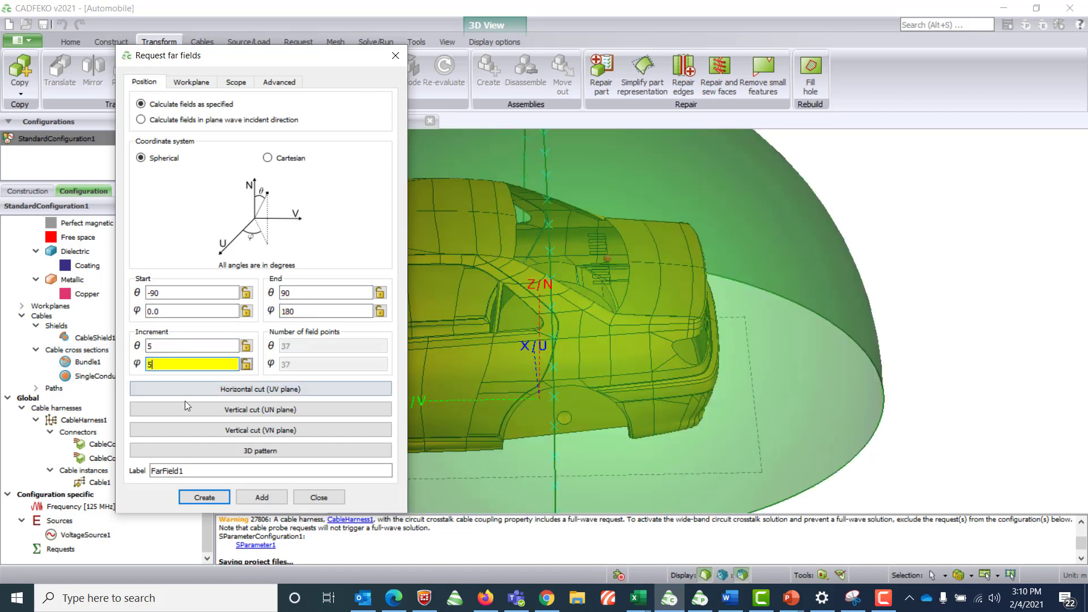
{"action": "left_click", "coordinate": [205, 497]}
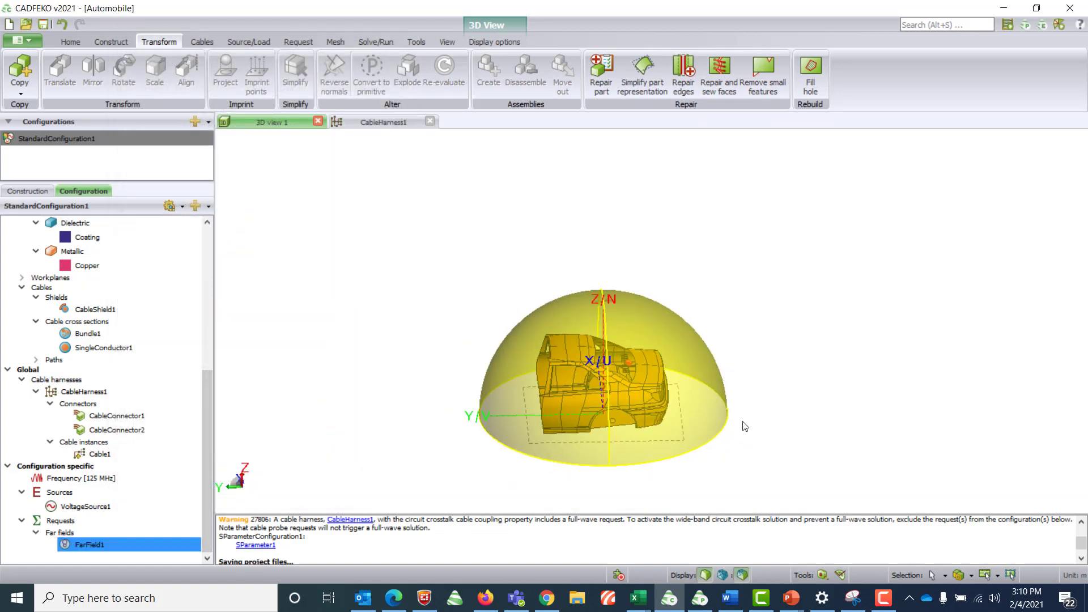
{"action": "left_click", "coordinate": [826, 456]}
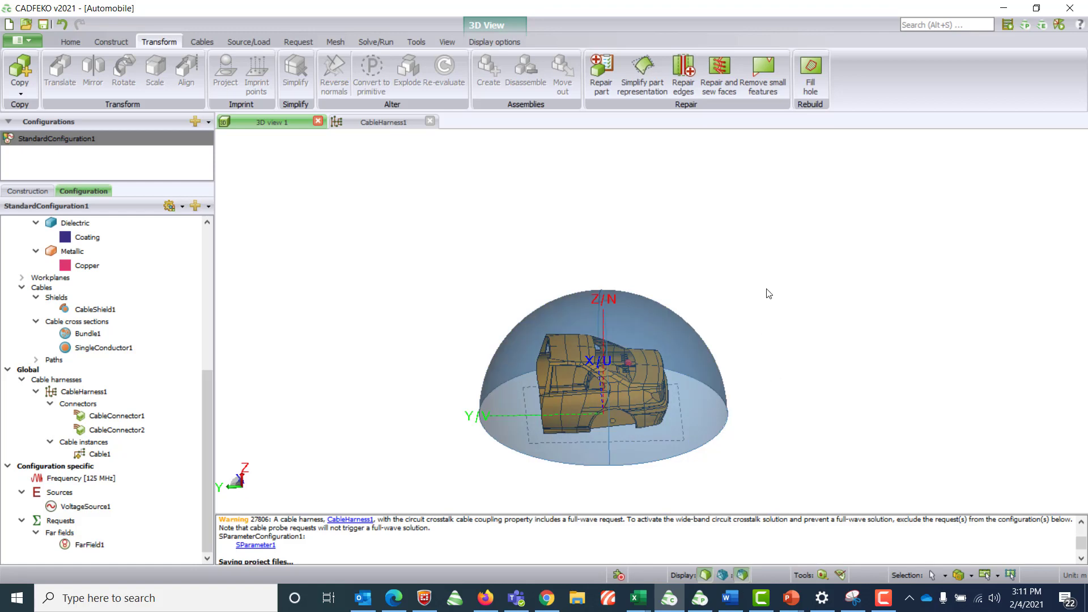
Add a voltage probe and a current probe to the CableHarness1 schematic.
{"action": "left_click", "coordinate": [351, 122]}
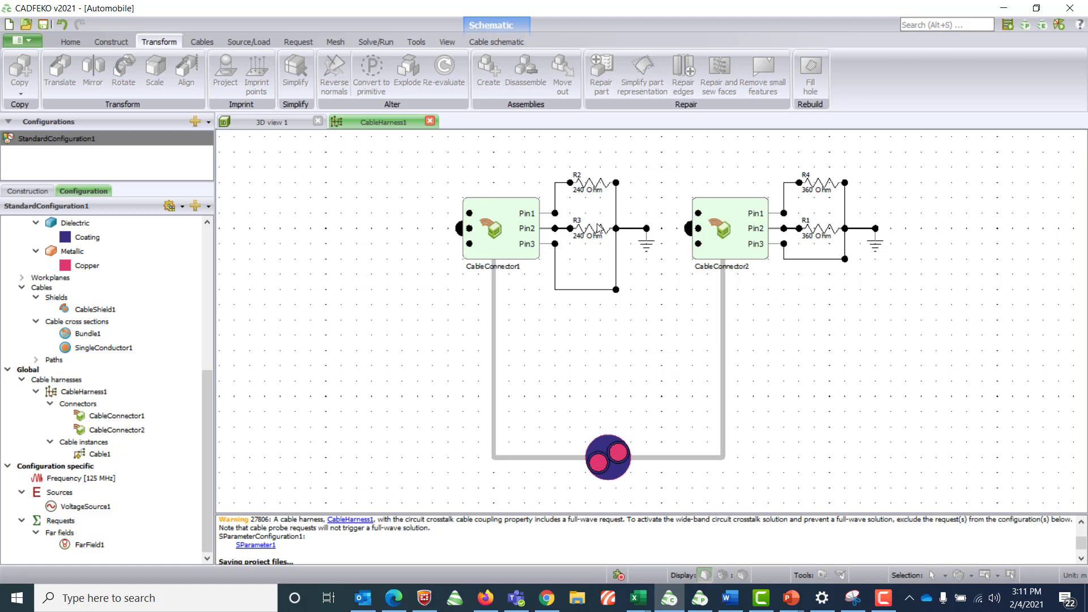
{"action": "left_click", "coordinate": [486, 42]}
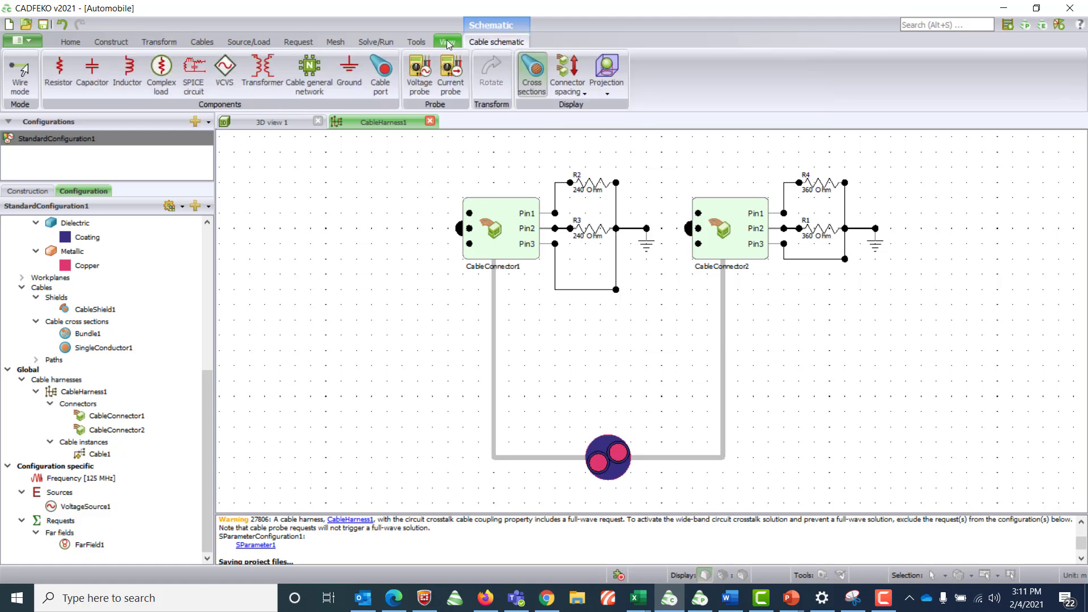
{"action": "left_click", "coordinate": [450, 73]}
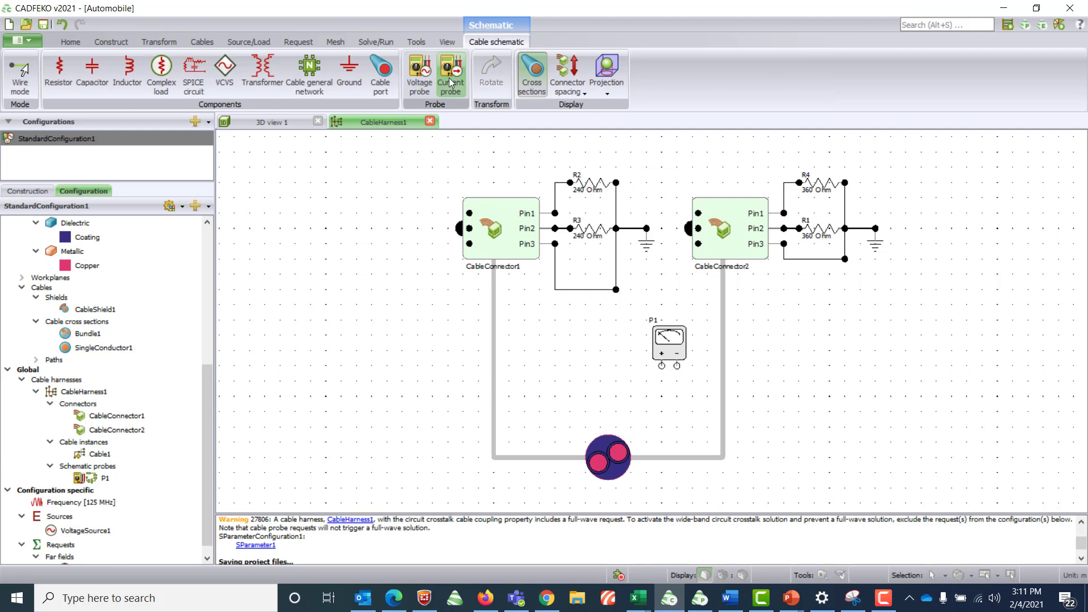
{"action": "left_click", "coordinate": [450, 79]}
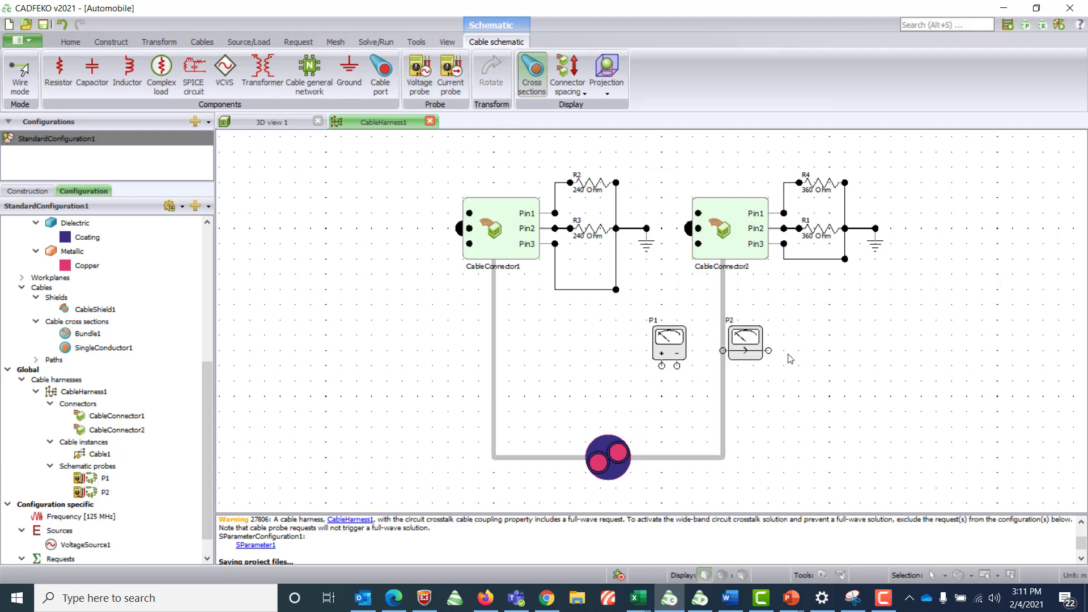
Connect the voltage probe across resistor R4 at CableConnector2 and the current probe in series with R3 at CableConnector1.
{"action": "left_click_drag", "start_coordinate": [666, 343], "coordinate": [796, 162]}
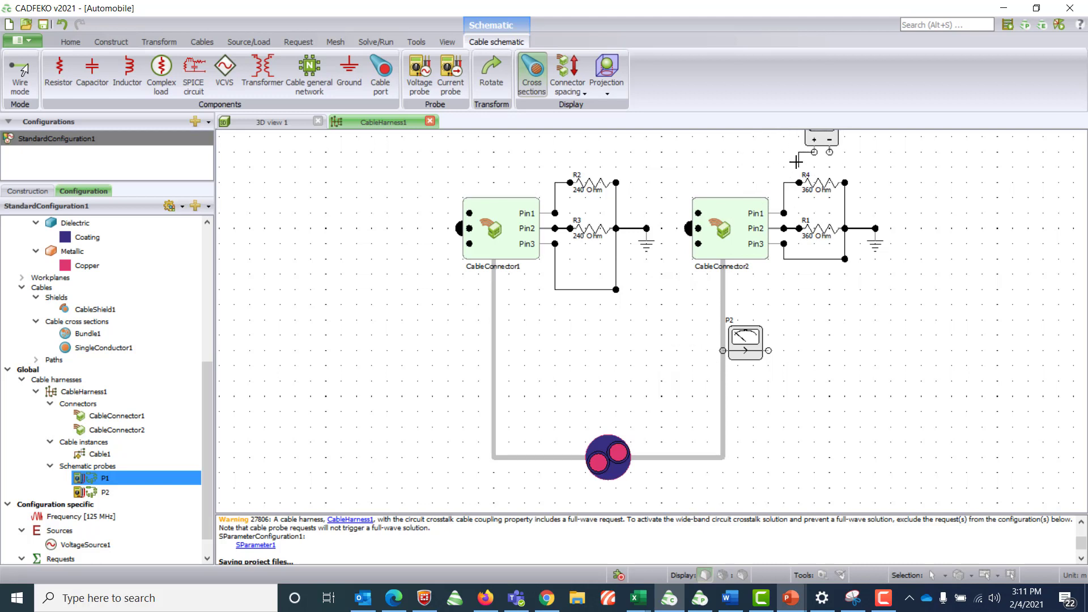
{"action": "left_click_drag", "start_coordinate": [796, 163], "coordinate": [799, 182]}
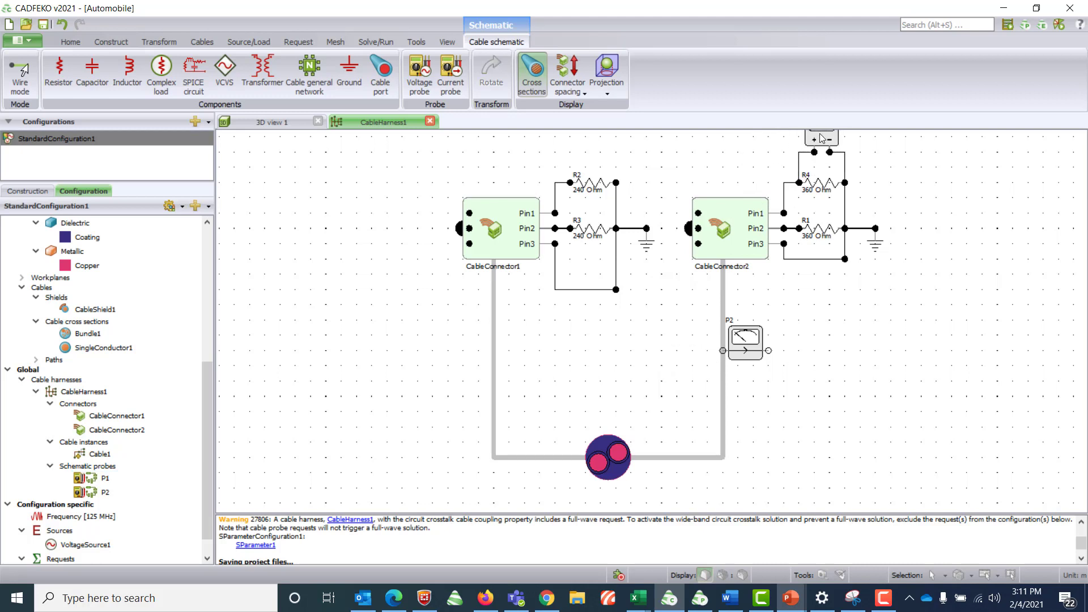
{"action": "left_click_drag", "start_coordinate": [820, 132], "coordinate": [821, 147]}
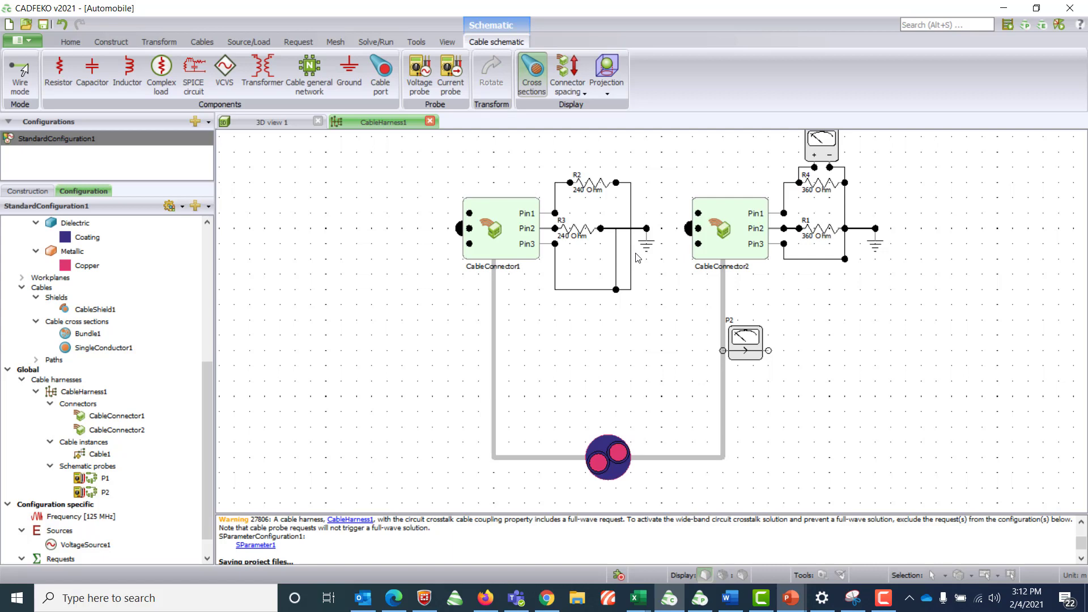
{"action": "left_click", "coordinate": [630, 258]}
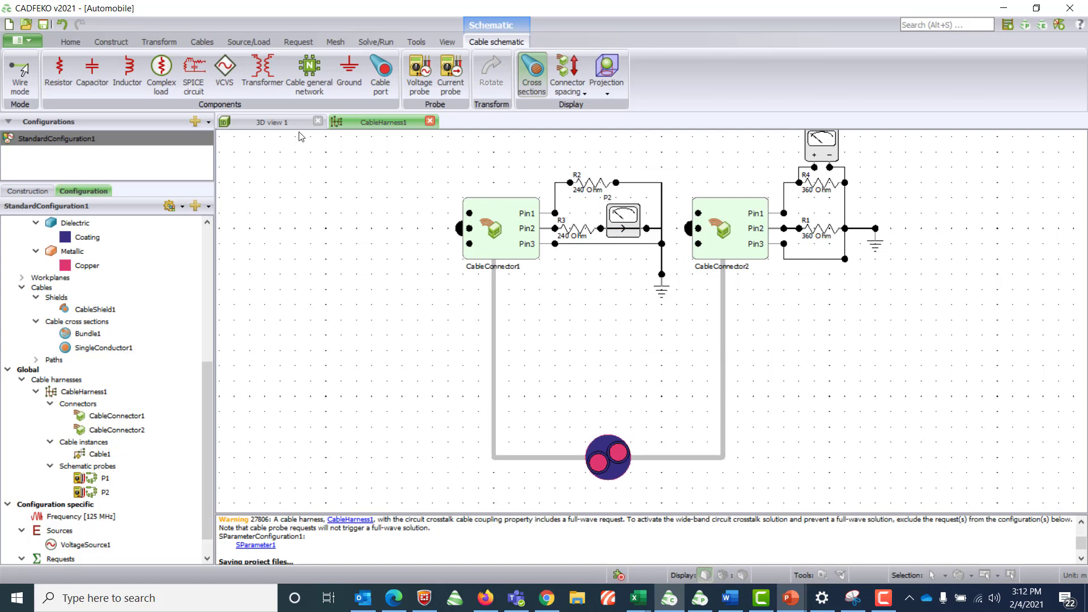
Run the Feko solver on the automobile model, overwriting the existing solution files.
{"action": "left_click", "coordinate": [285, 121]}
{"action": "left_click", "coordinate": [291, 94]}
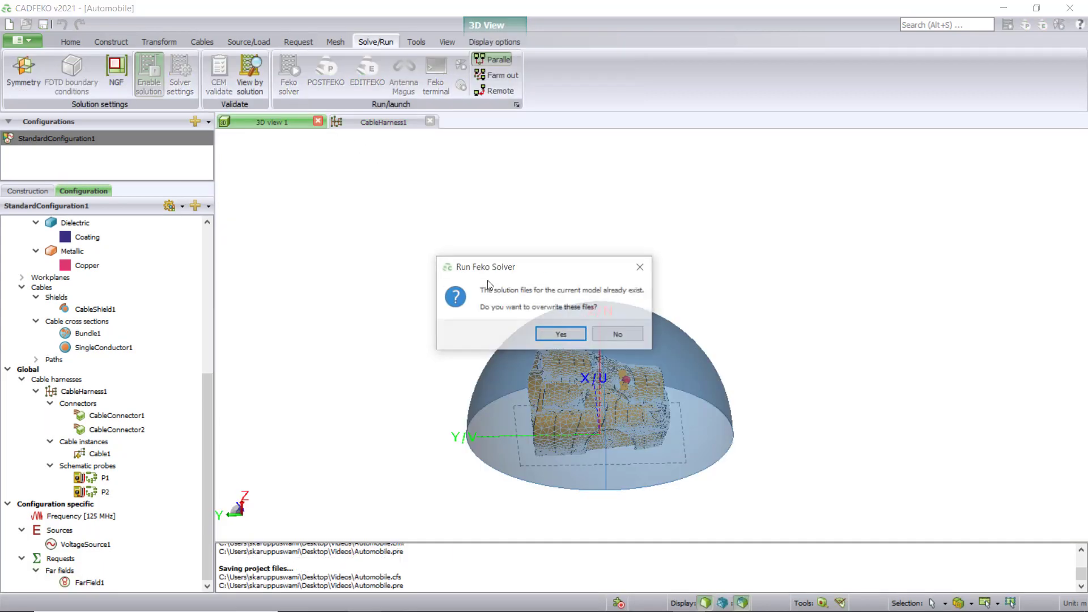
{"action": "left_click", "coordinate": [548, 336]}
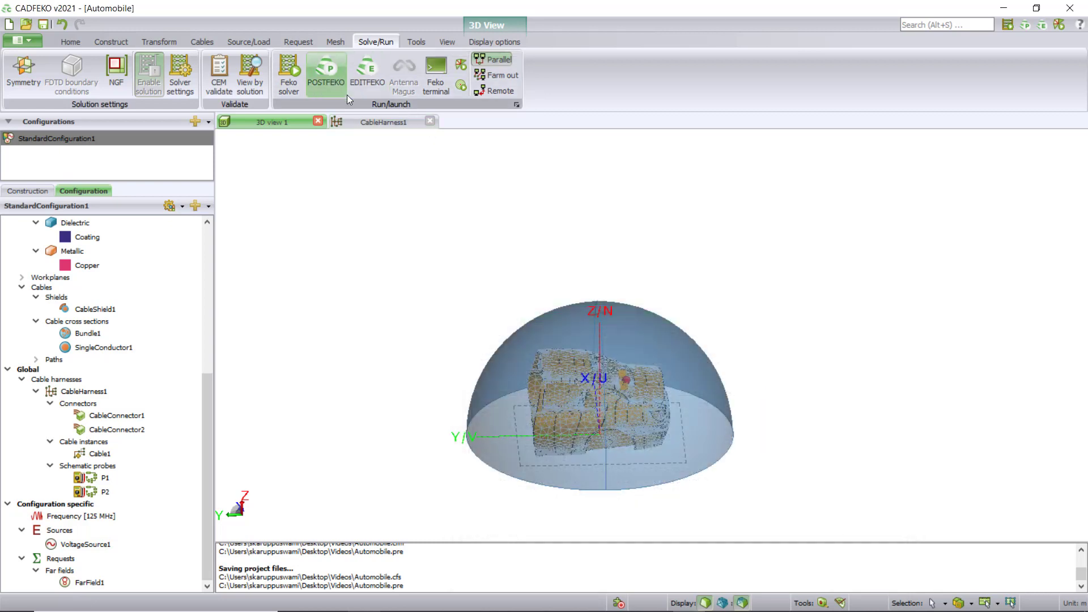
Open the results in POSTFEKO and plot the current magnitude of probe P2 in dB on a new Cartesian graph.
{"action": "left_click", "coordinate": [346, 94]}
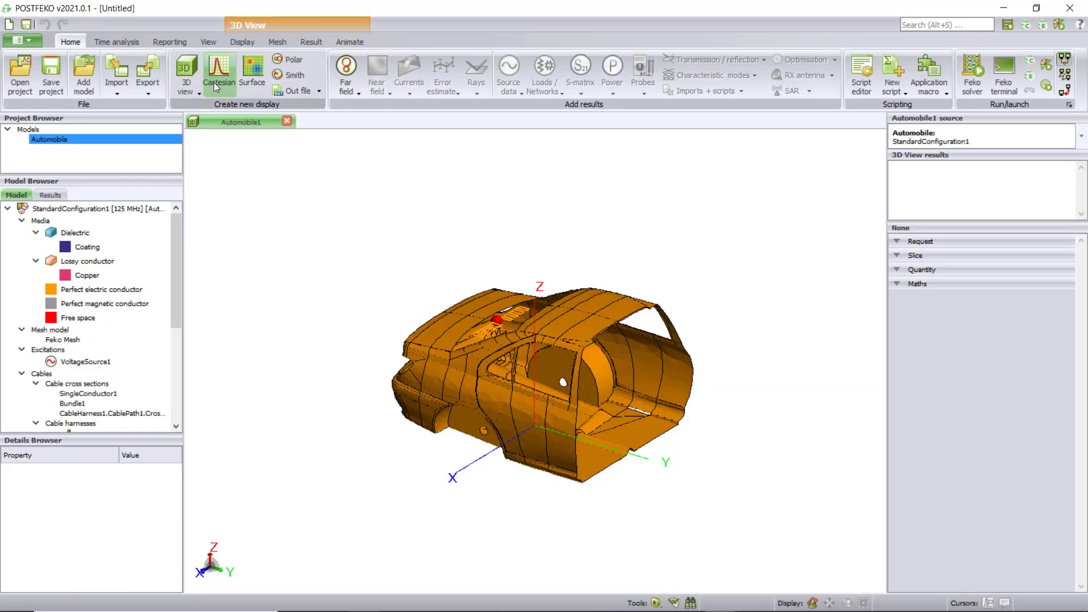
{"action": "left_click", "coordinate": [219, 74]}
{"action": "scroll", "coordinate": [136, 340], "scroll_direction": "down", "scroll_amount": 5}
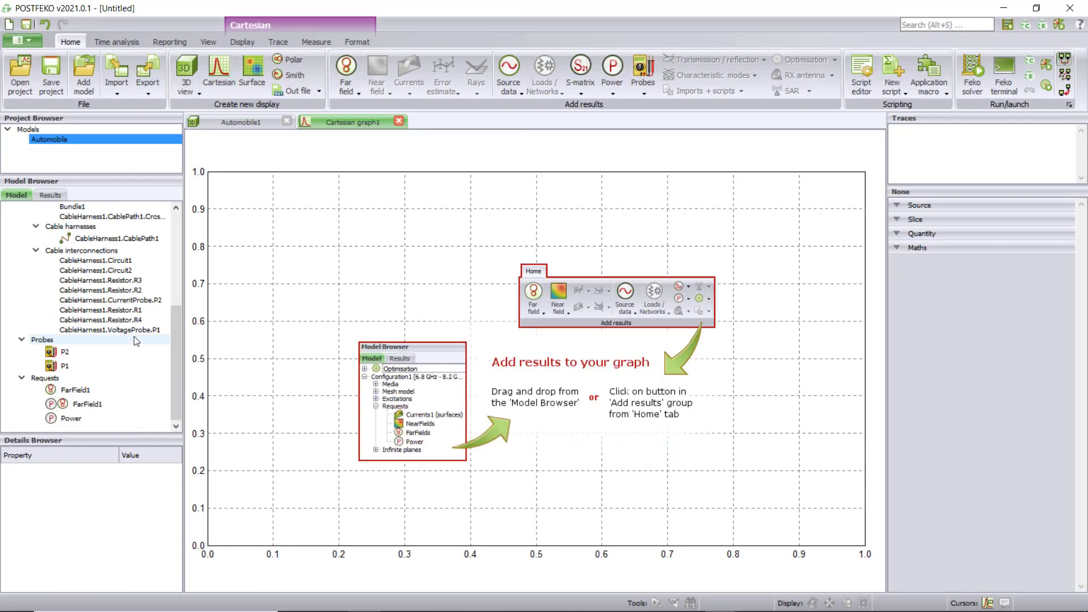
{"action": "double_click", "coordinate": [65, 352]}
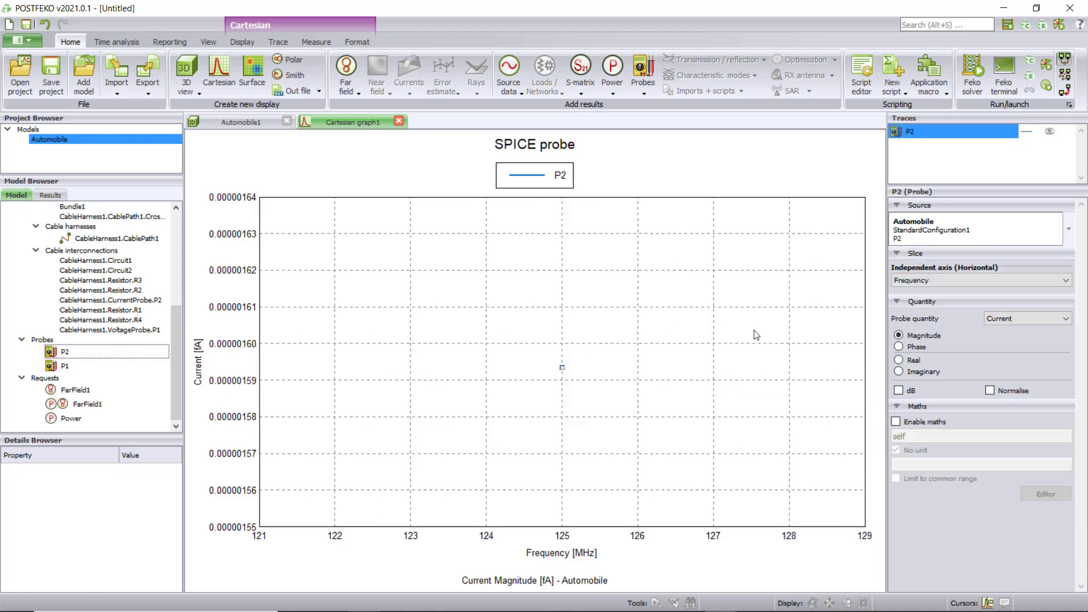
{"action": "left_click", "coordinate": [903, 392]}
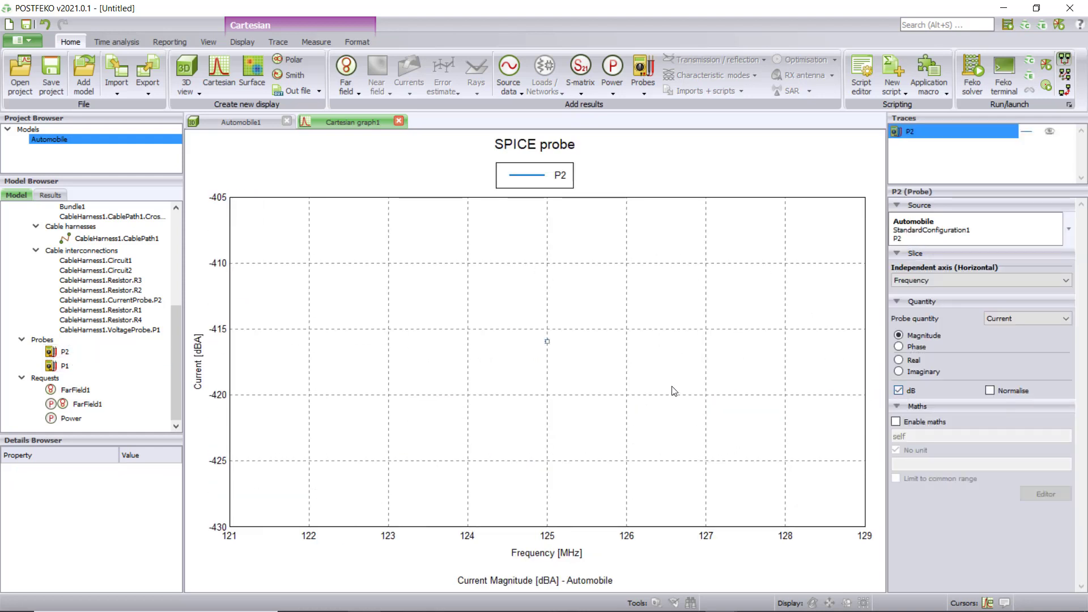
Plot the voltage magnitude of probe P1 in dB on a second Cartesian graph.
{"action": "left_click", "coordinate": [227, 77]}
{"action": "left_click_drag", "start_coordinate": [65, 365], "coordinate": [380, 368]}
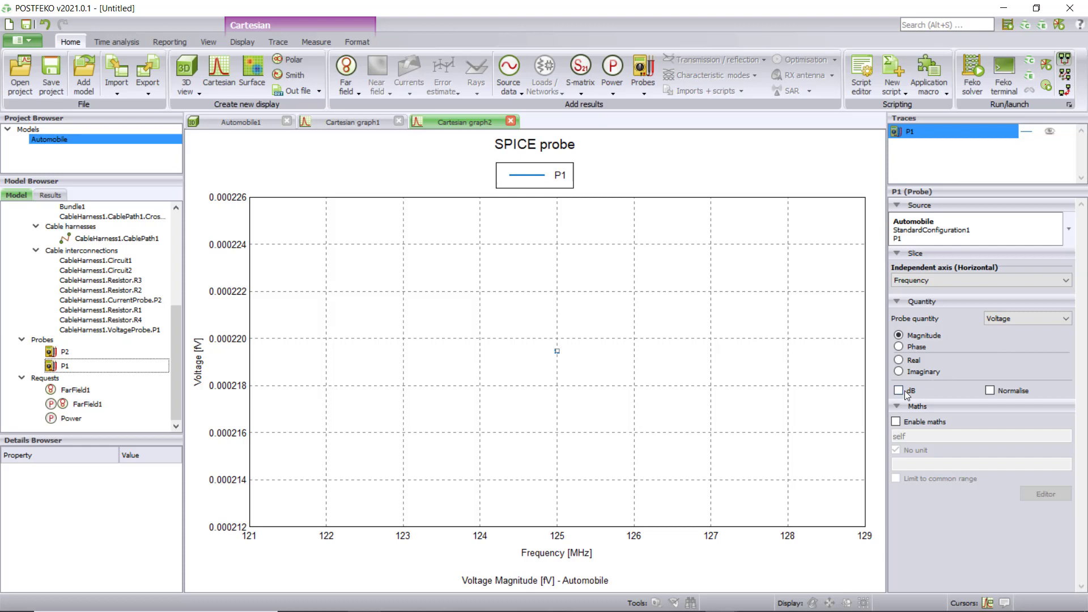
{"action": "left_click", "coordinate": [899, 390]}
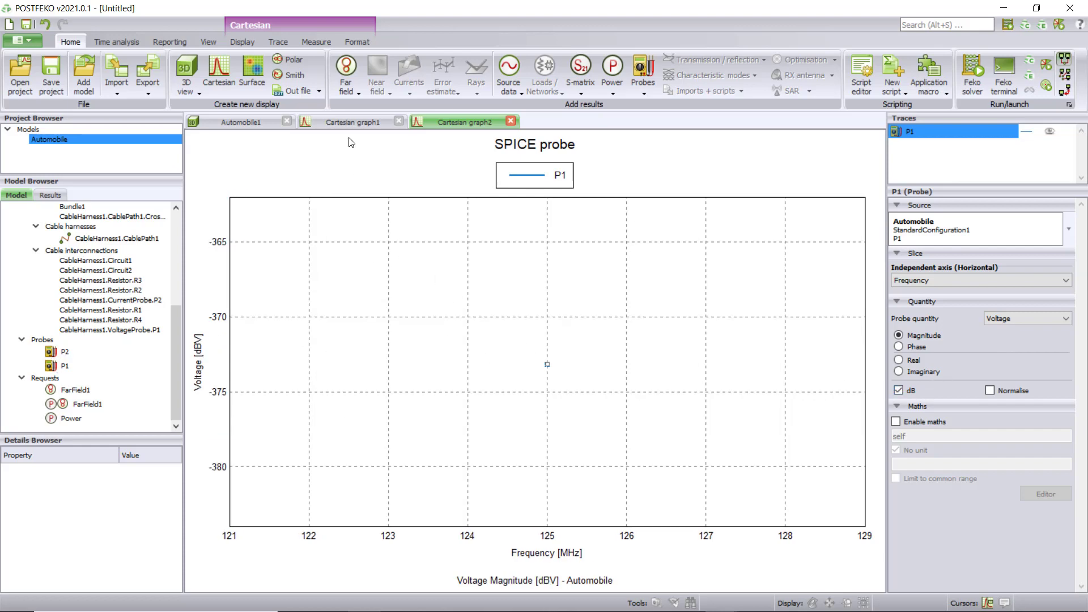
Show the FarField1 total gain in dB on the car in the Automobile1 3D view.
{"action": "left_click", "coordinate": [256, 120]}
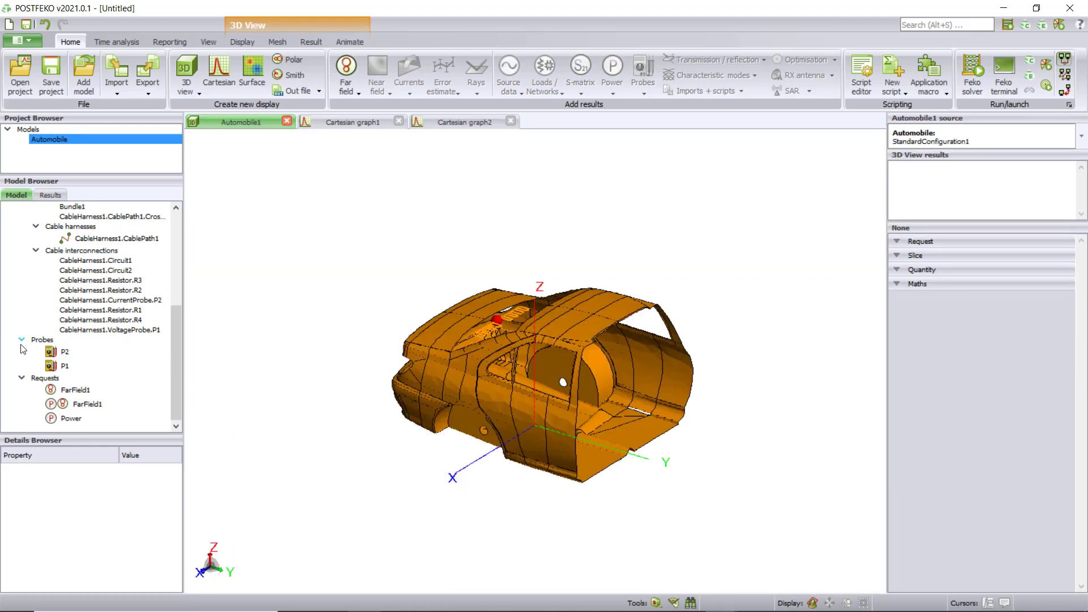
{"action": "double_click", "coordinate": [28, 390]}
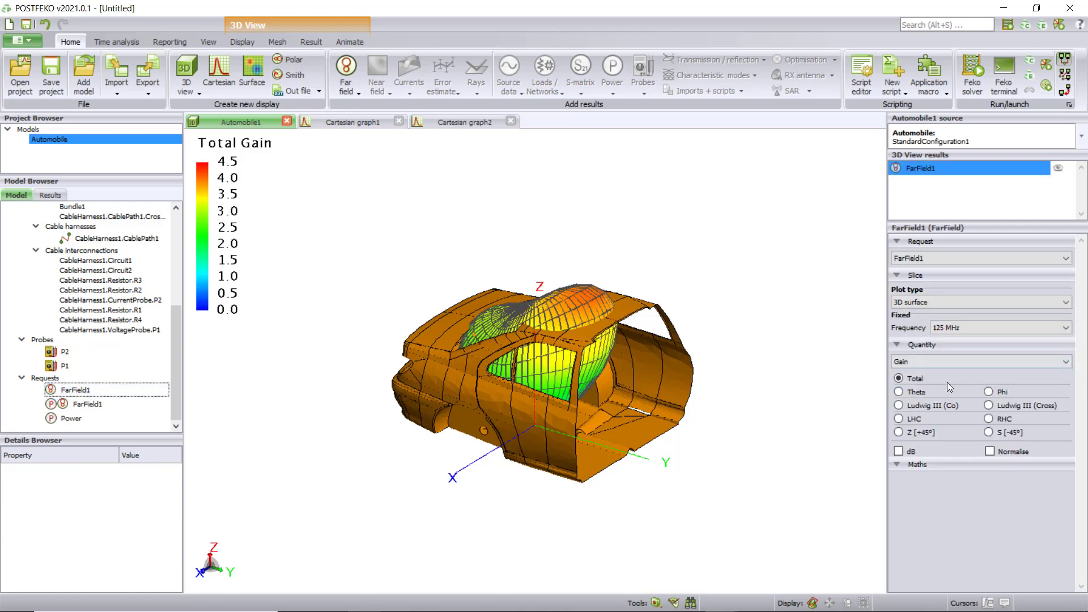
{"action": "left_click", "coordinate": [898, 451]}
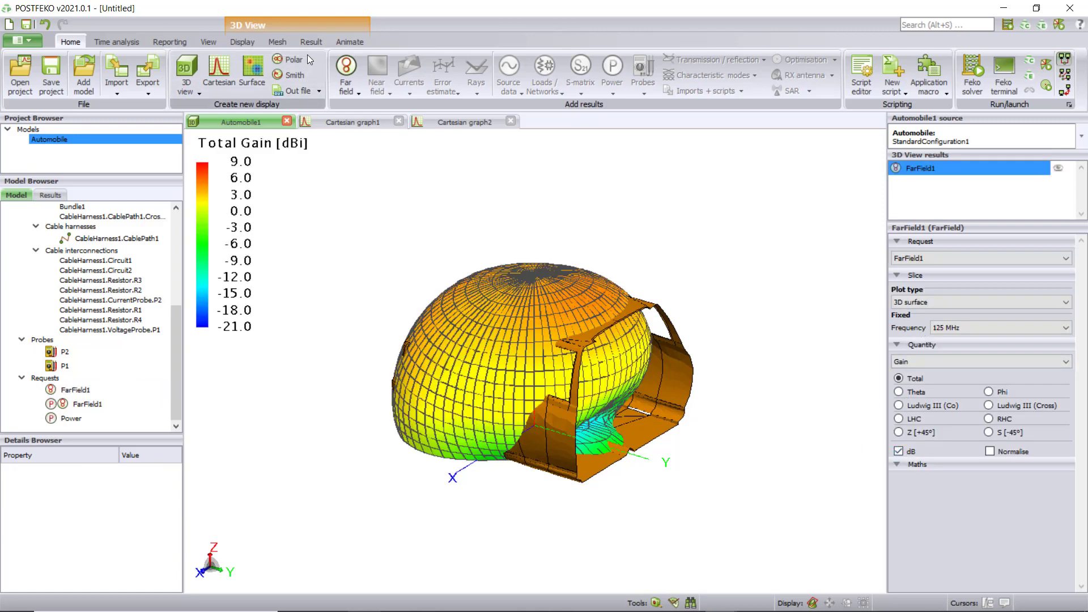